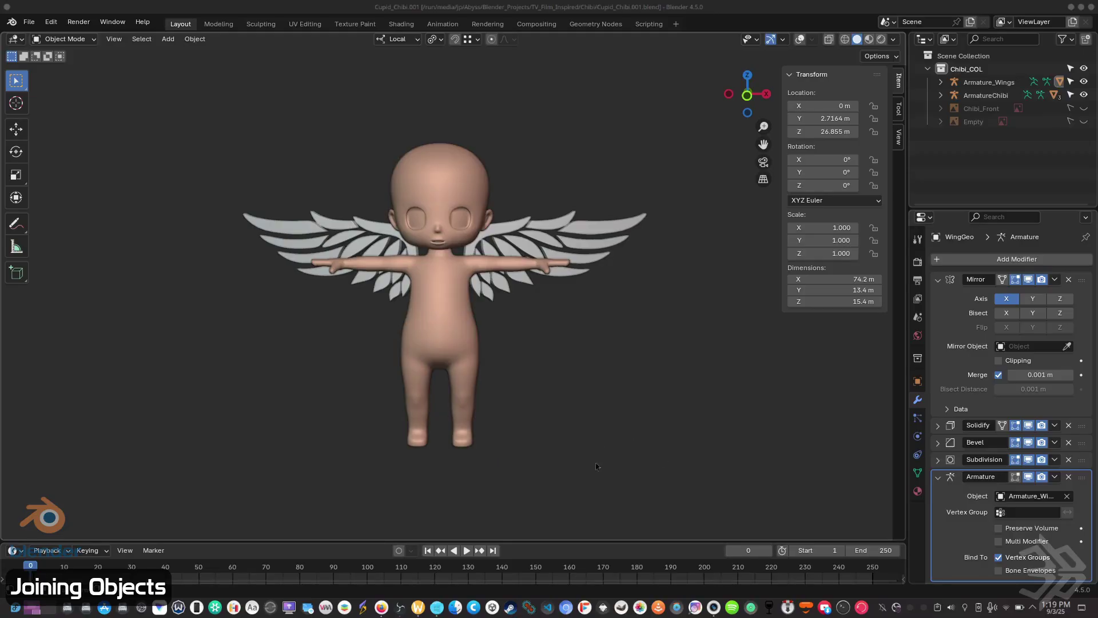
Add a cube and place a duplicate, Cube.001, up-right of the chibi's feet.
mouse_move(589, 423)
middle_mouse_down()
mouse_move(522, 422)
mouse_move(514, 431)
mouse_move(571, 434)
middle_mouse_up()
scroll(558, 411, "up", 2)
scroll(559, 432, "down", 2)
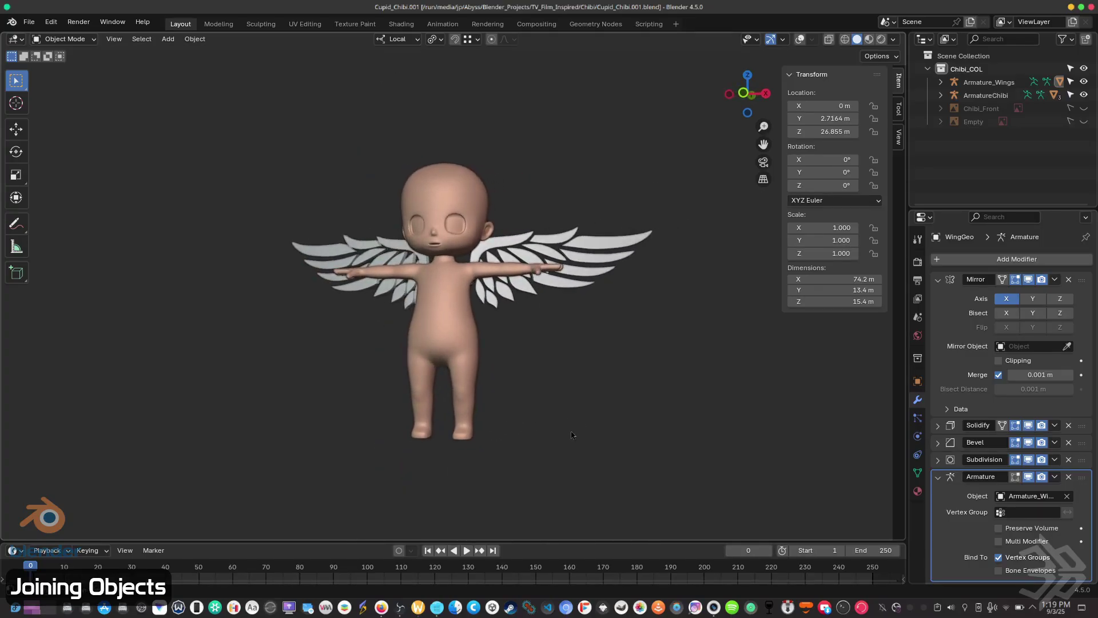
key("shift+a")
mouse_move(570, 329)
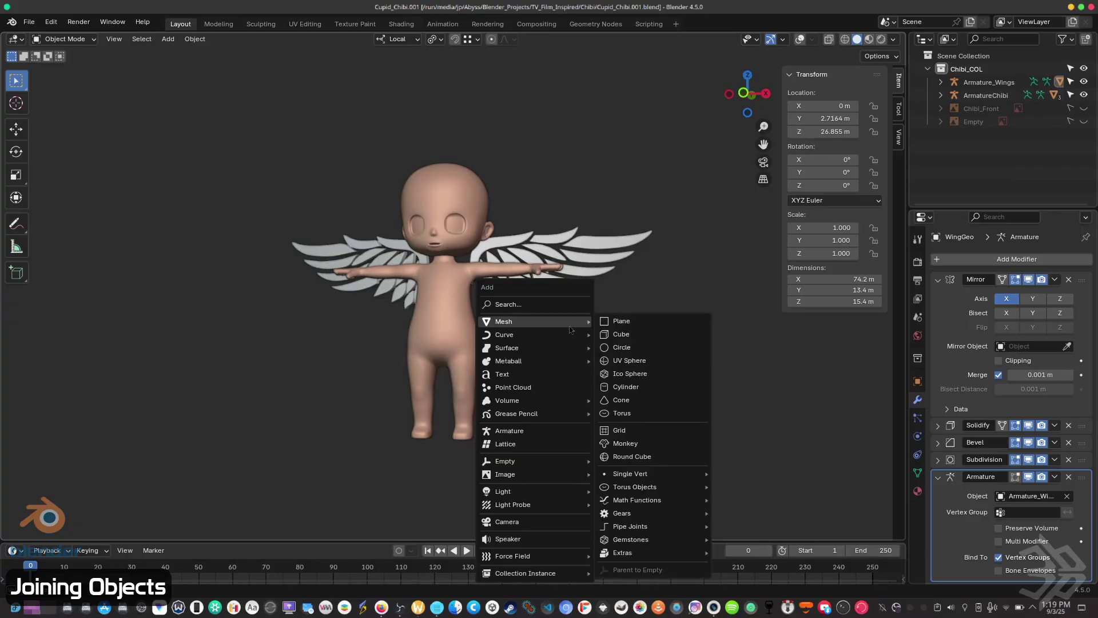
left_click(621, 334)
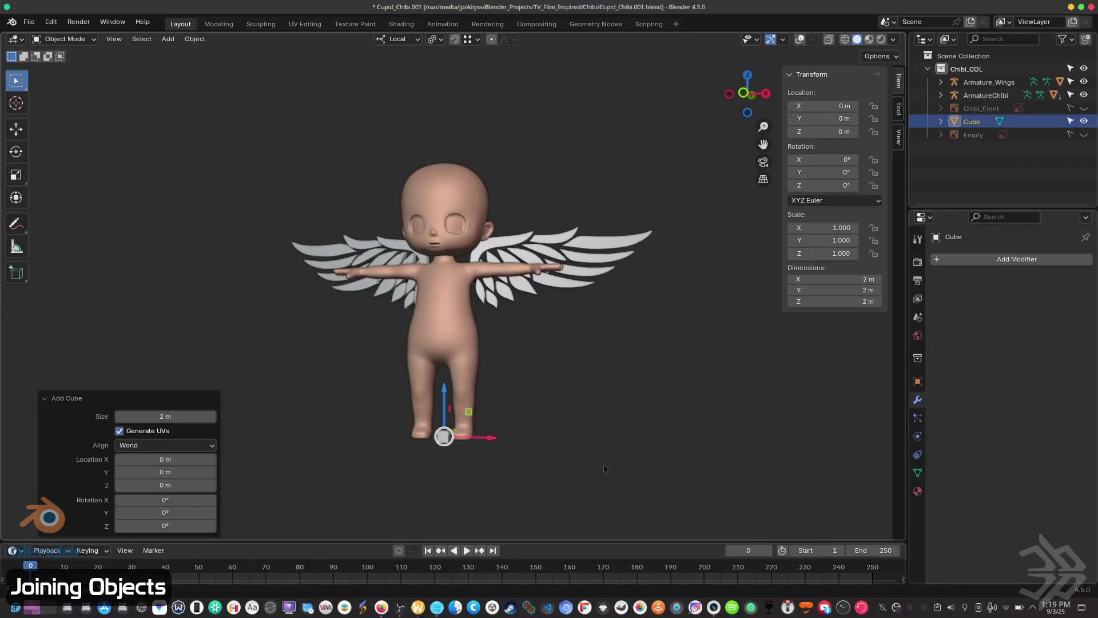
key("shift+d")
left_click(695, 446)
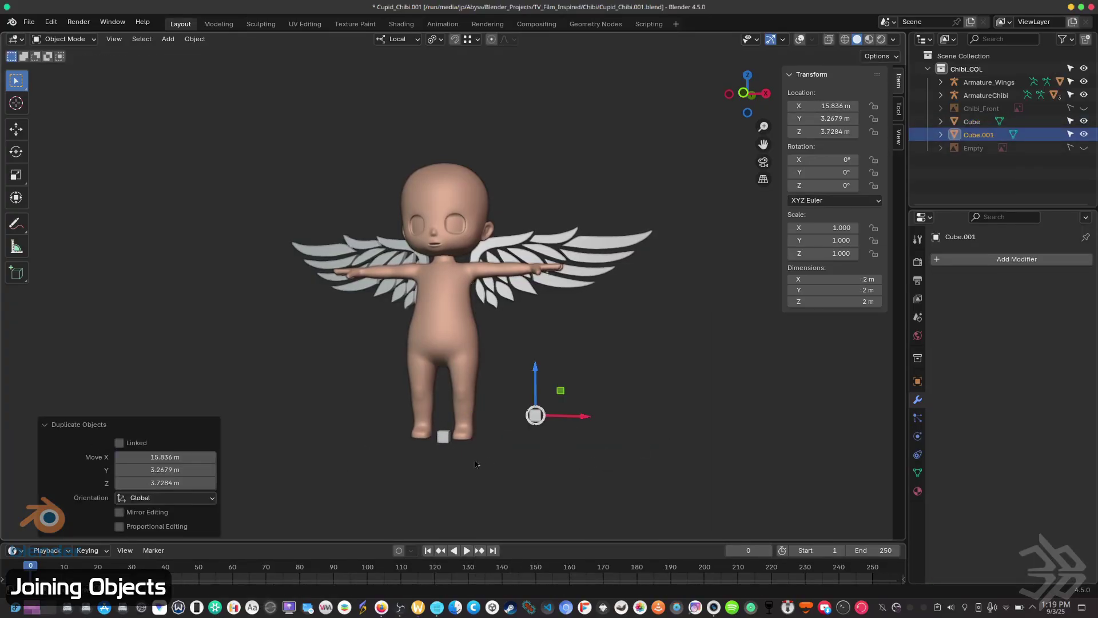
Move the original Cube up-right as well, then select Cube.001 and Cube together.
left_click(444, 437)
key("g")
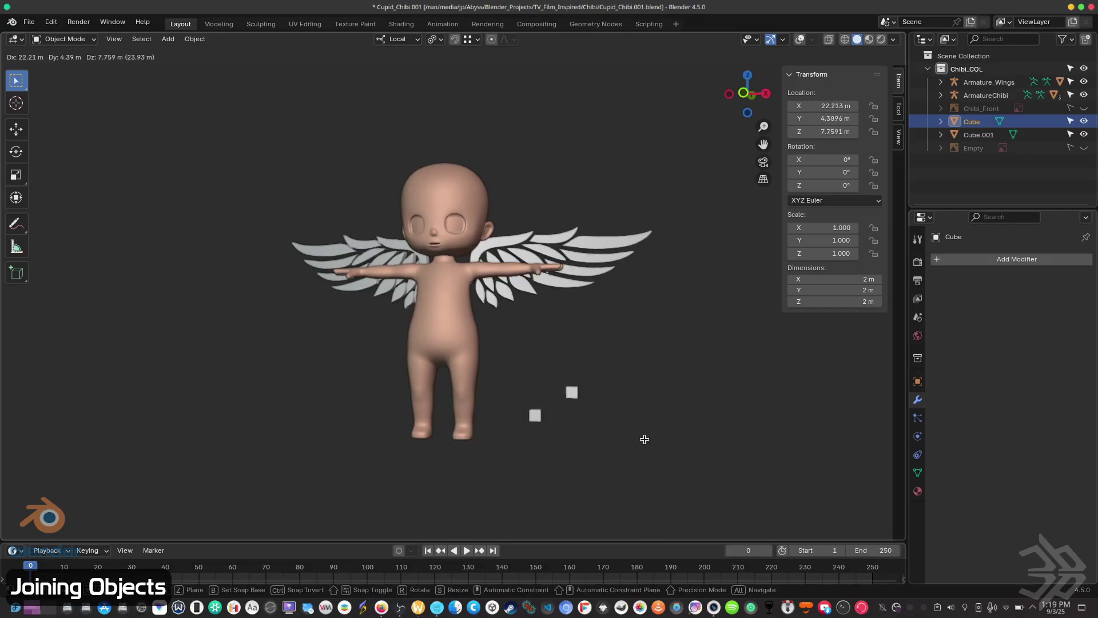
left_click(669, 433)
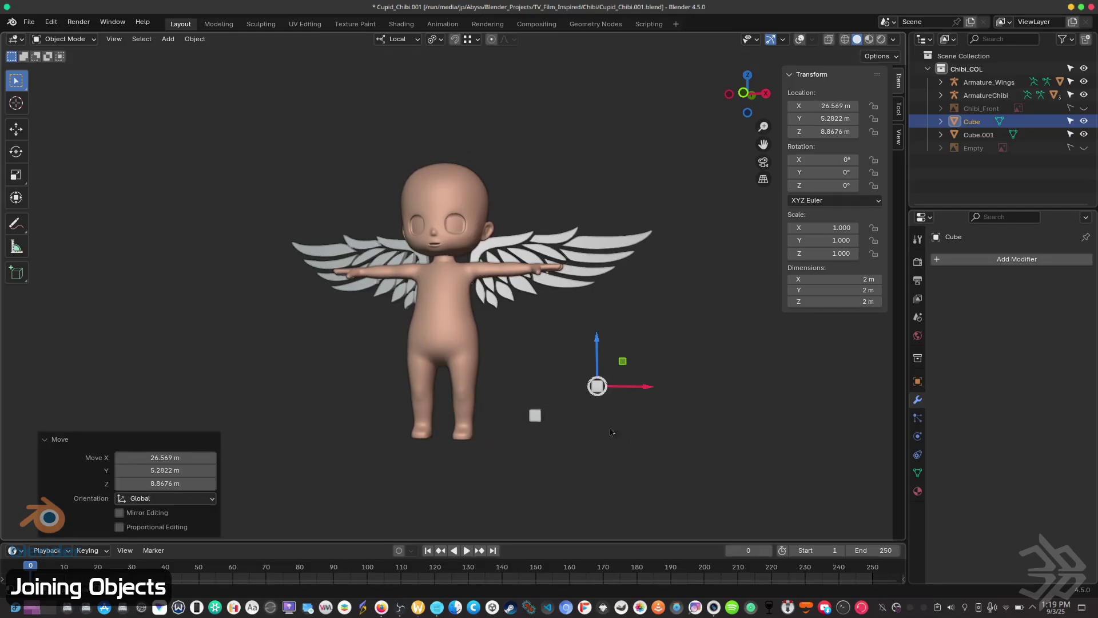
left_click(532, 419)
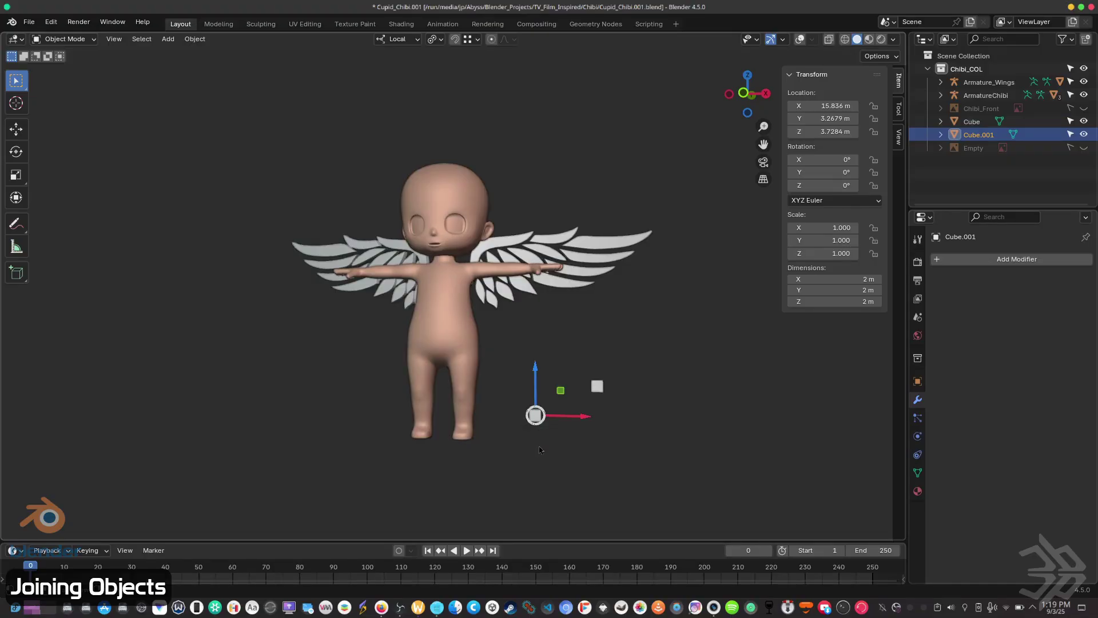
left_click(598, 389, "shift")
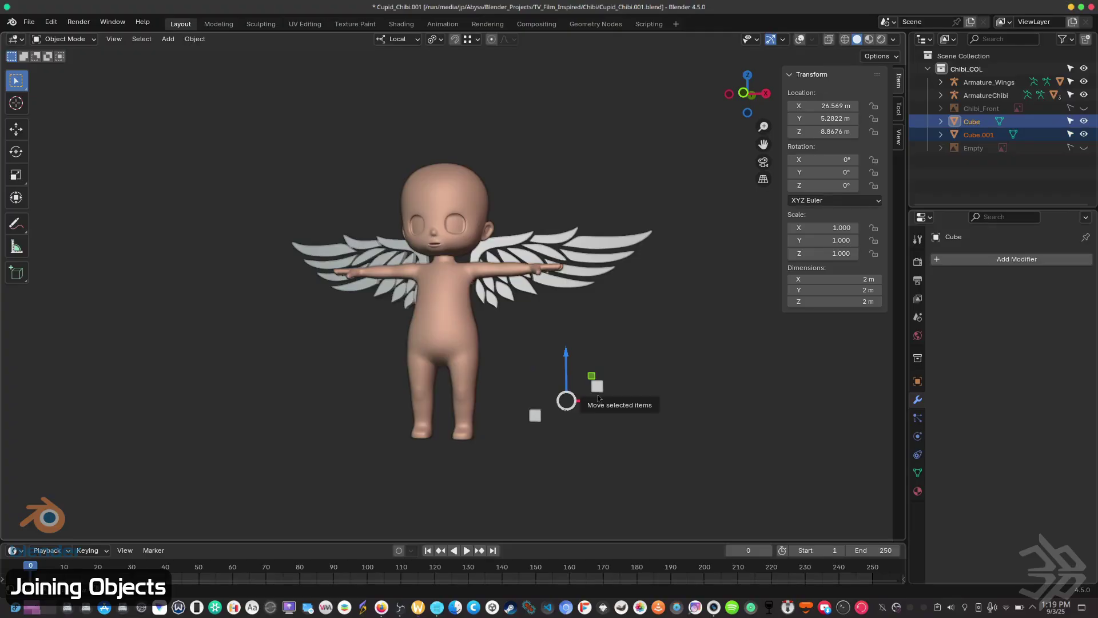
Join Cube.001 into Cube with Ctrl+J and drag the combined Cube up beside the character.
key("ctrl+j")
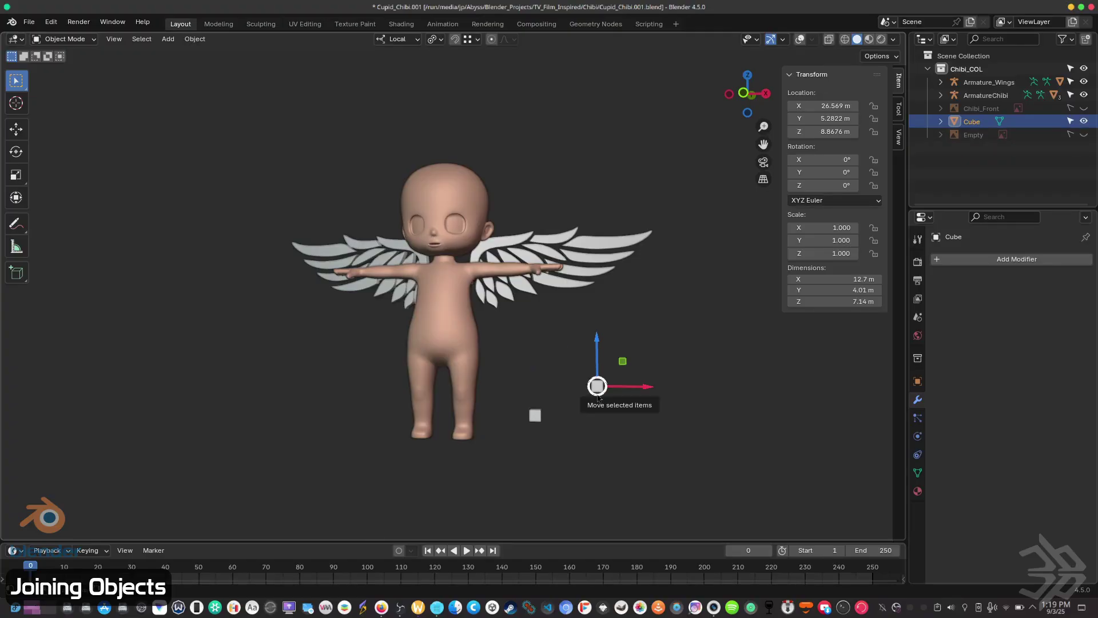
left_click(589, 445)
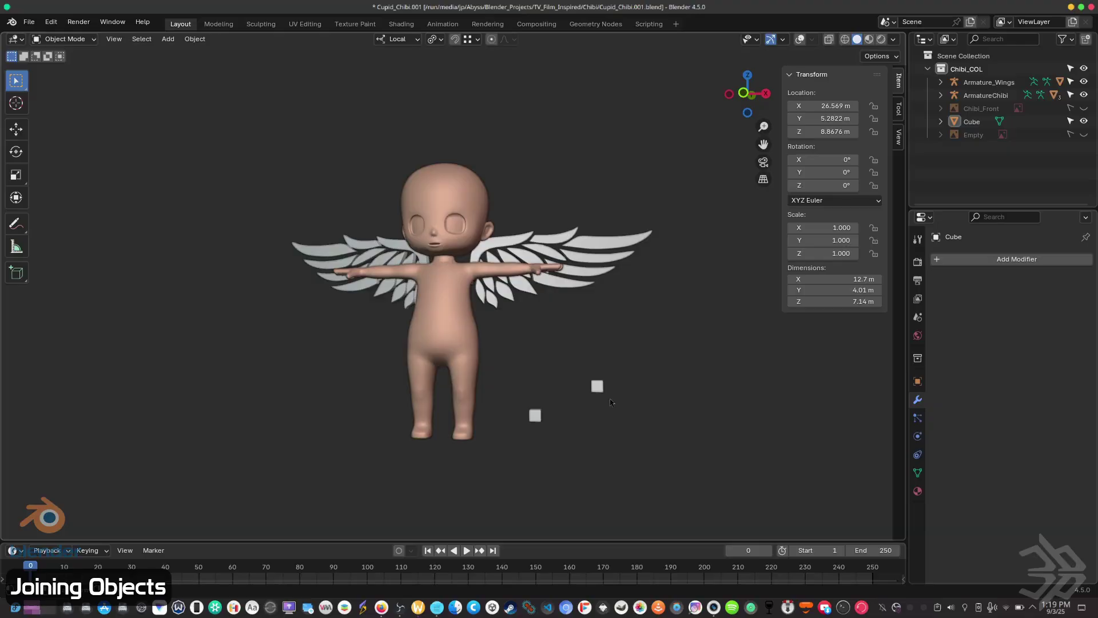
left_click(603, 390)
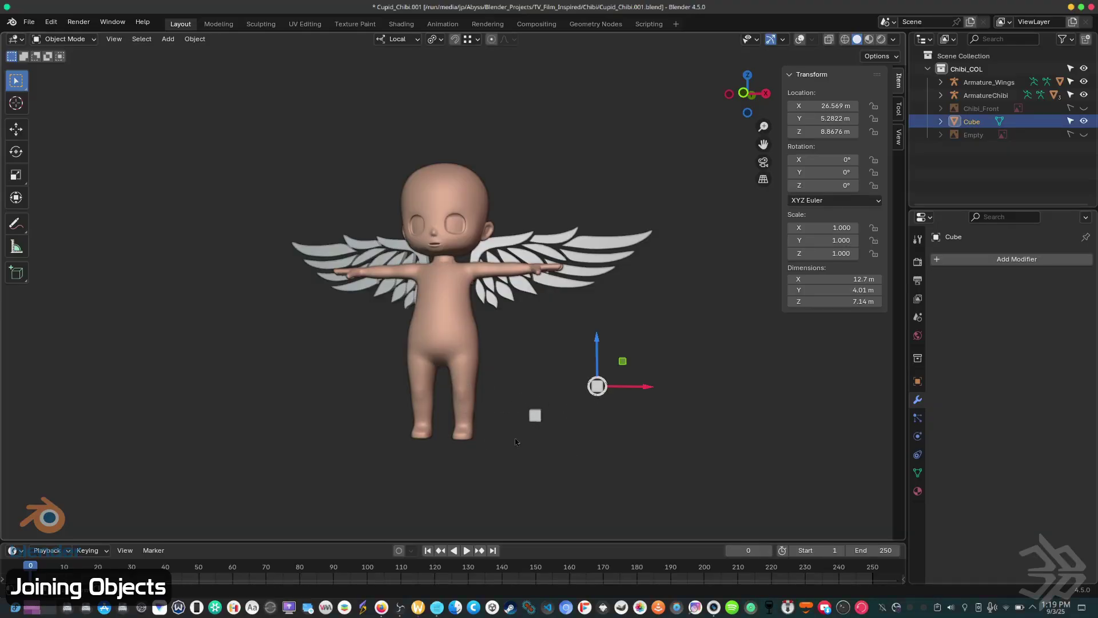
left_click_drag(598, 389, 575, 398)
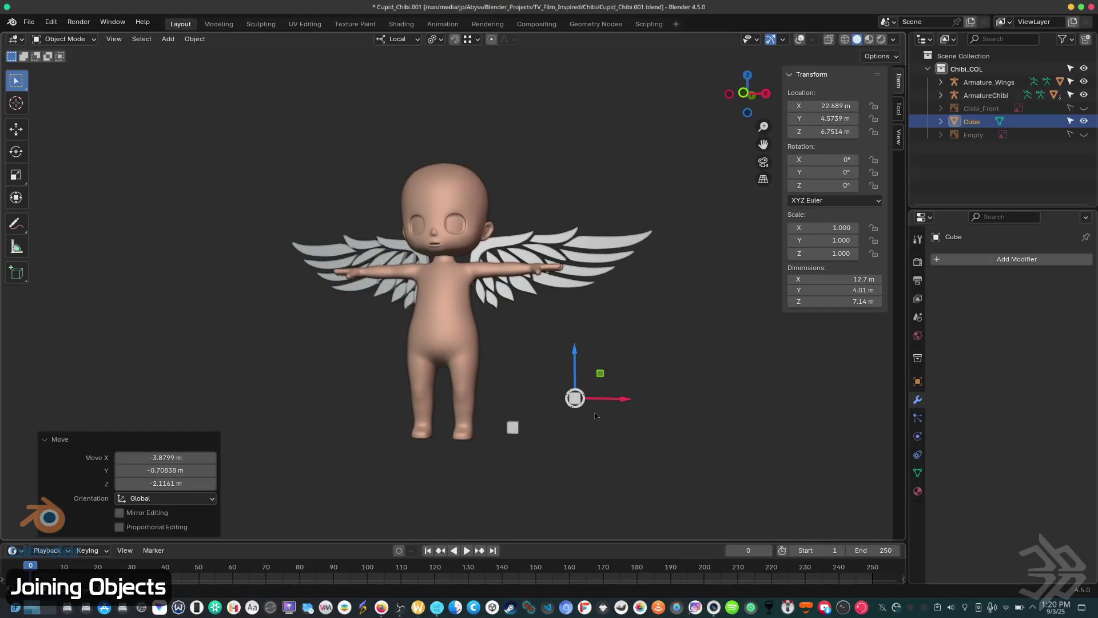
left_click_drag(573, 403, 603, 343)
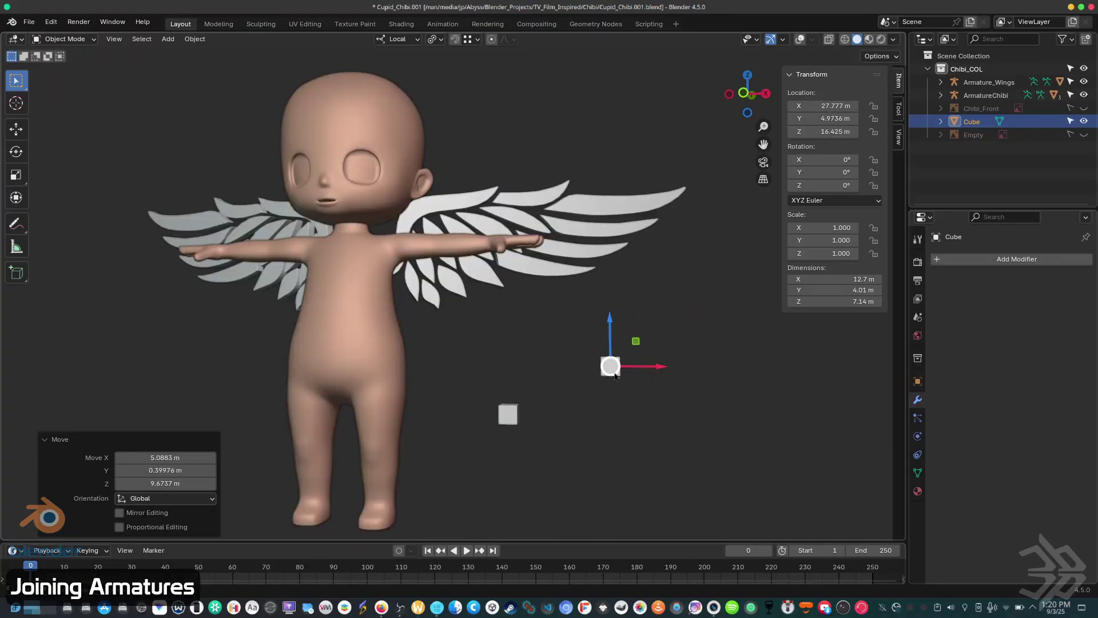
Delete the joined cube, select ArmatureChibi and turn on viewport overlays to show the bones.
scroll(565, 410, "up", 3)
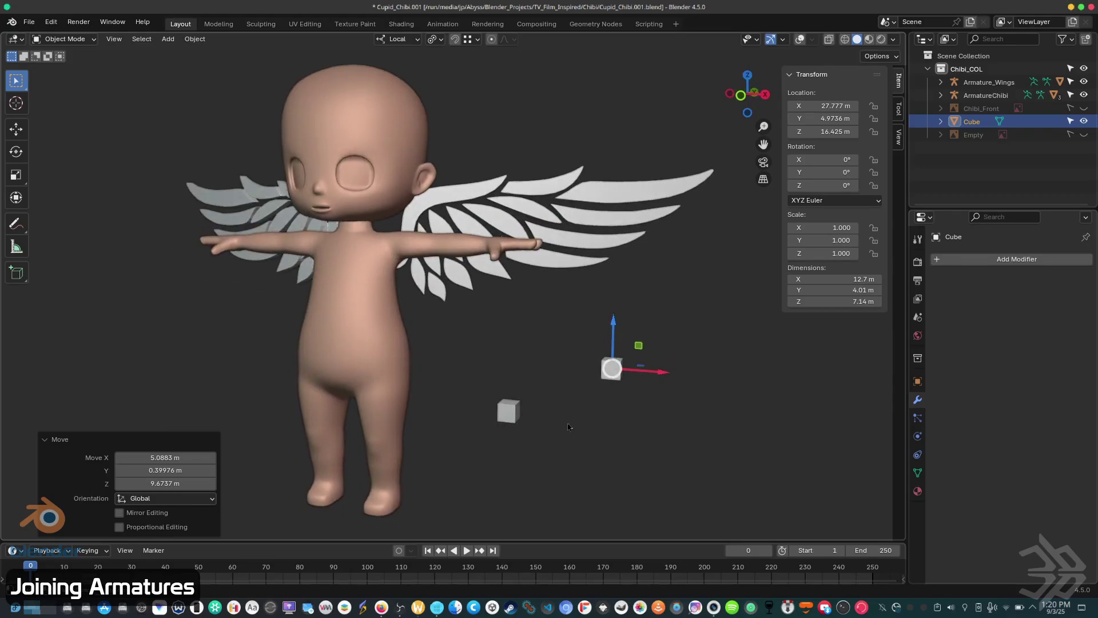
key("Delete")
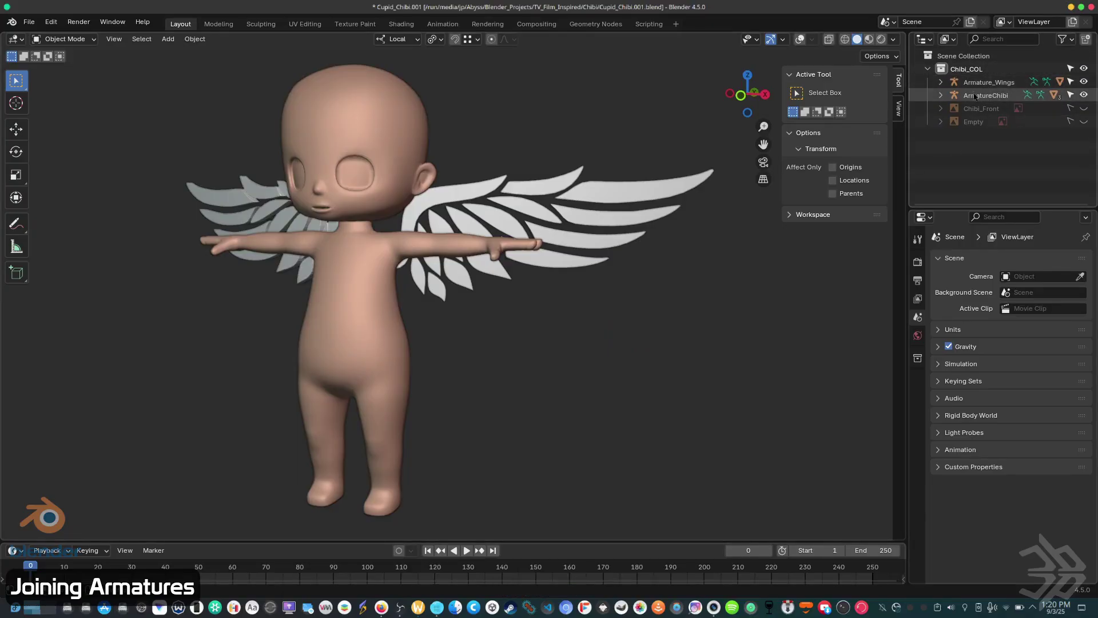
left_click(975, 97)
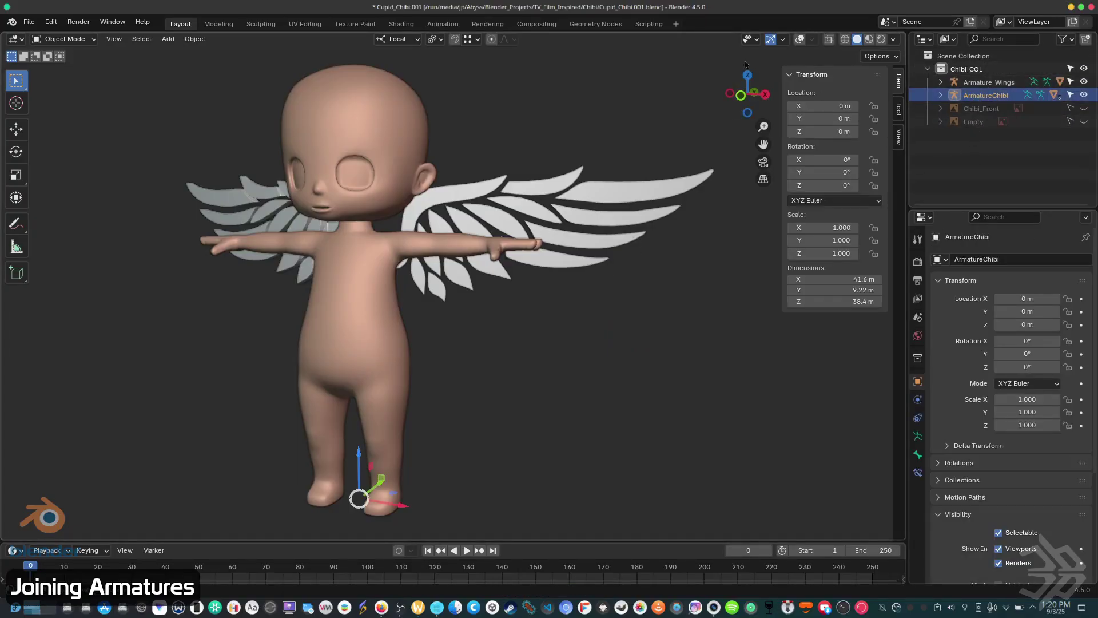
left_click(801, 39)
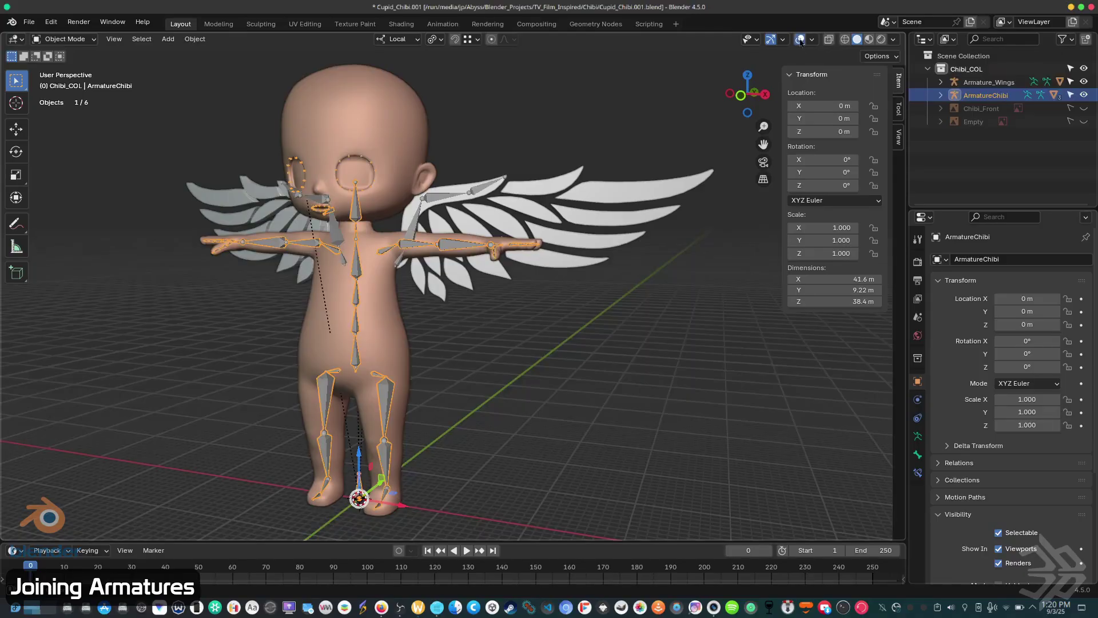
Select Armature_Wings, leaving it in place, and frame the character in a near-frontal view.
left_click(989, 82)
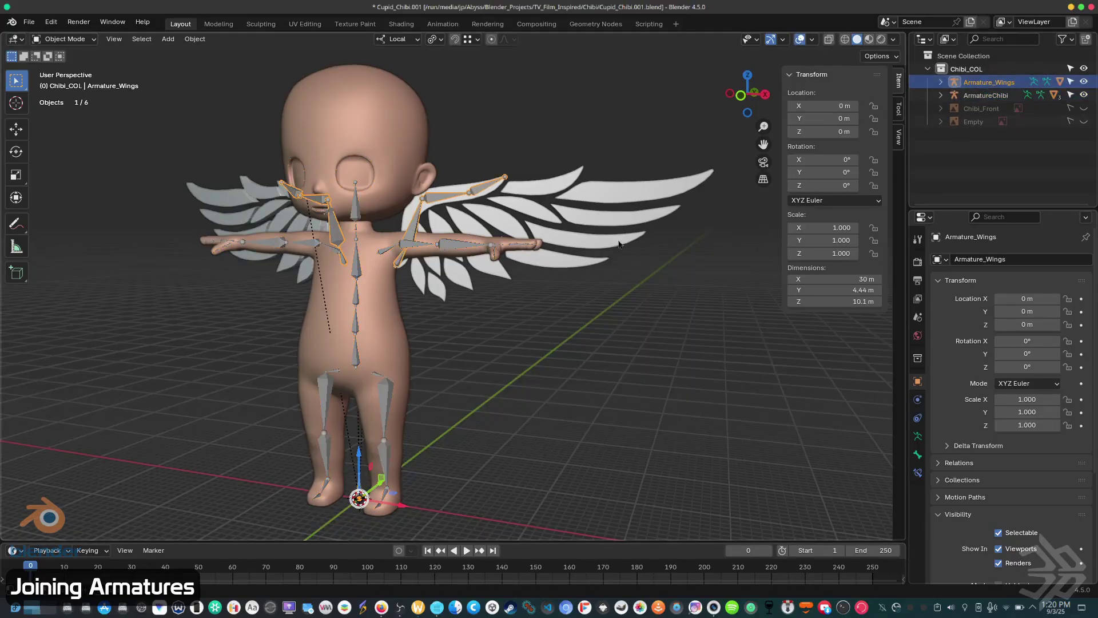
middle_click_drag(600, 275, 523, 289)
key("g")
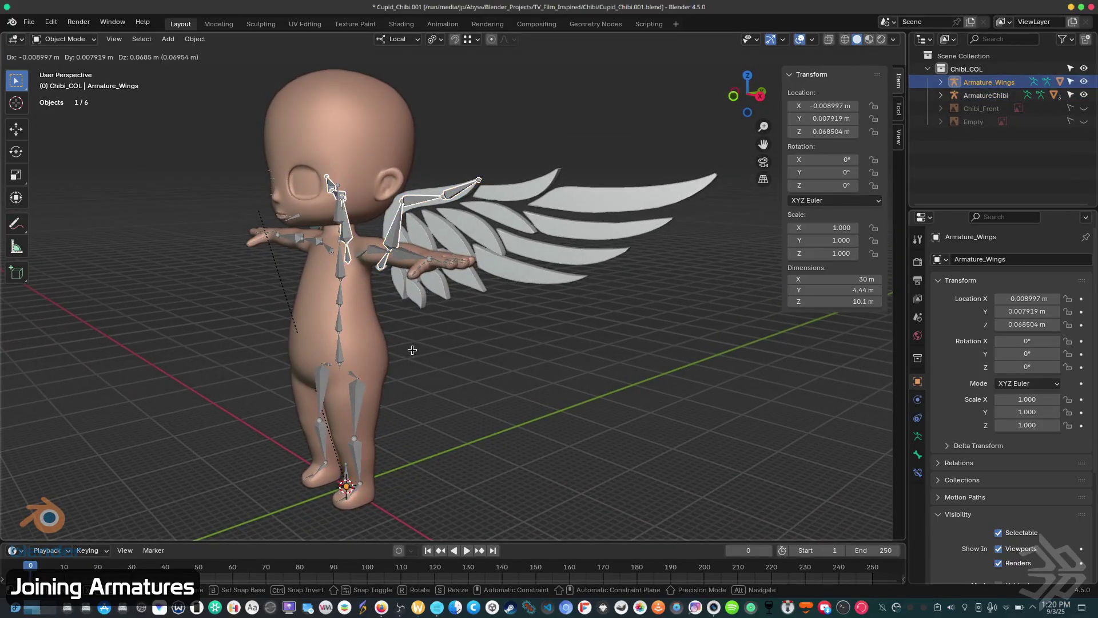
key("Escape")
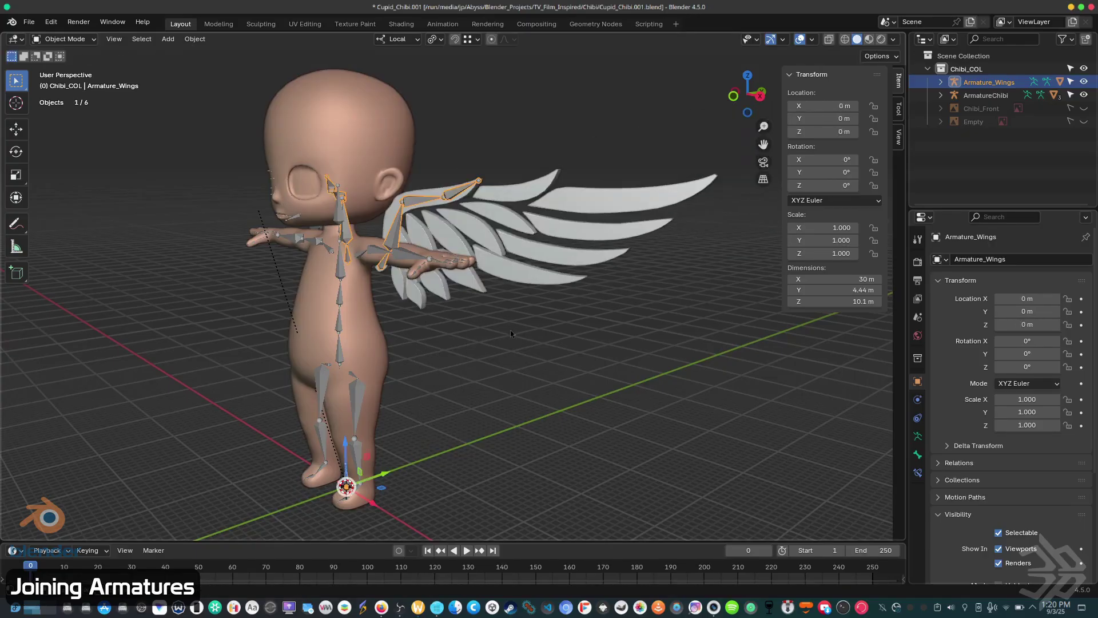
middle_click_drag(542, 300, 652, 322)
scroll(629, 343, "up", 4)
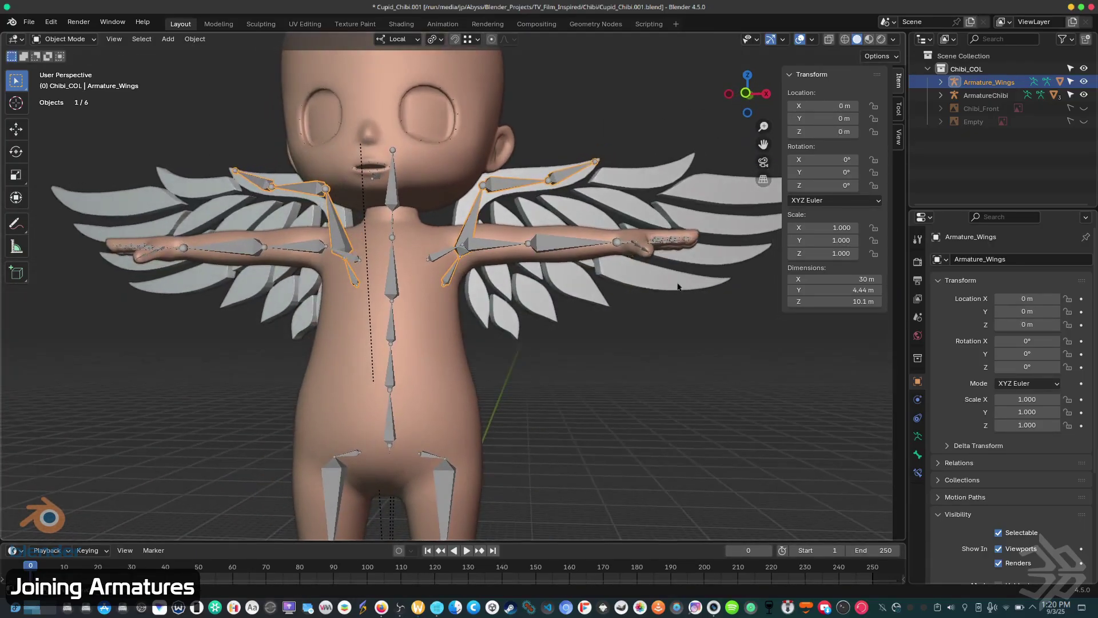
middle_click_drag(601, 366, 650, 364, "shift")
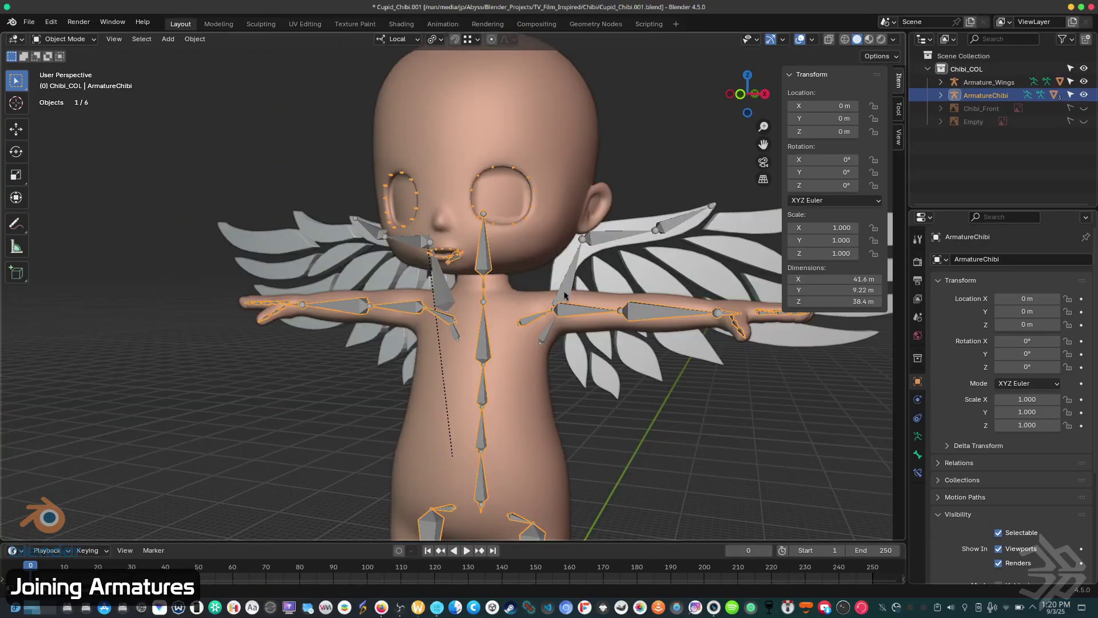
Select Armature_Wings, then ArmatureChibi as active, and join them with Ctrl+J.
left_click(572, 283)
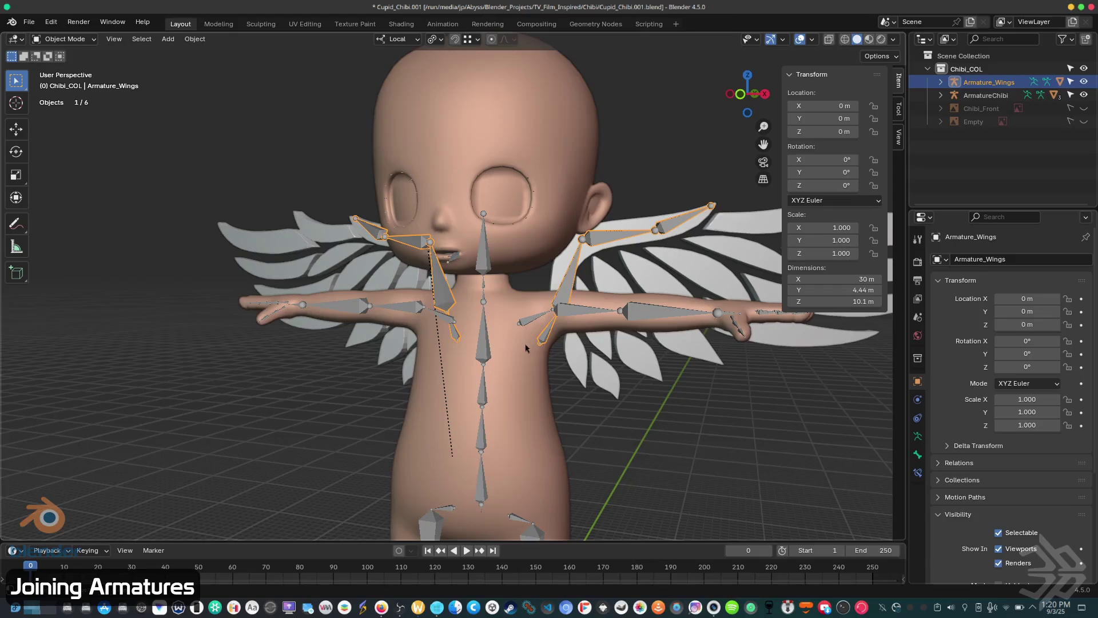
left_click(484, 348, "shift")
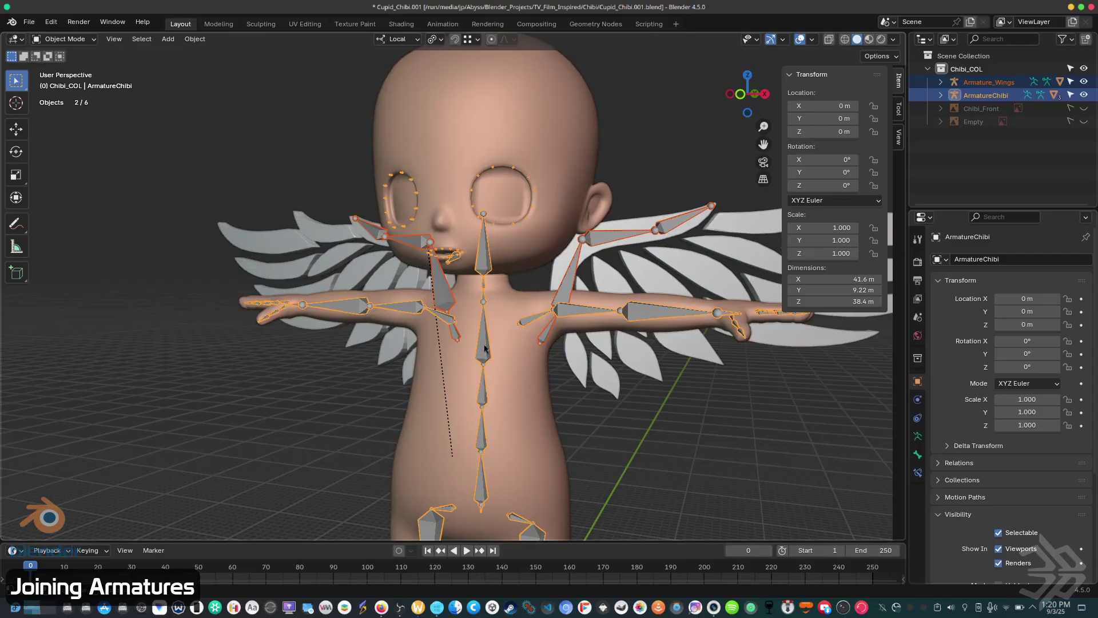
key("ctrl+j")
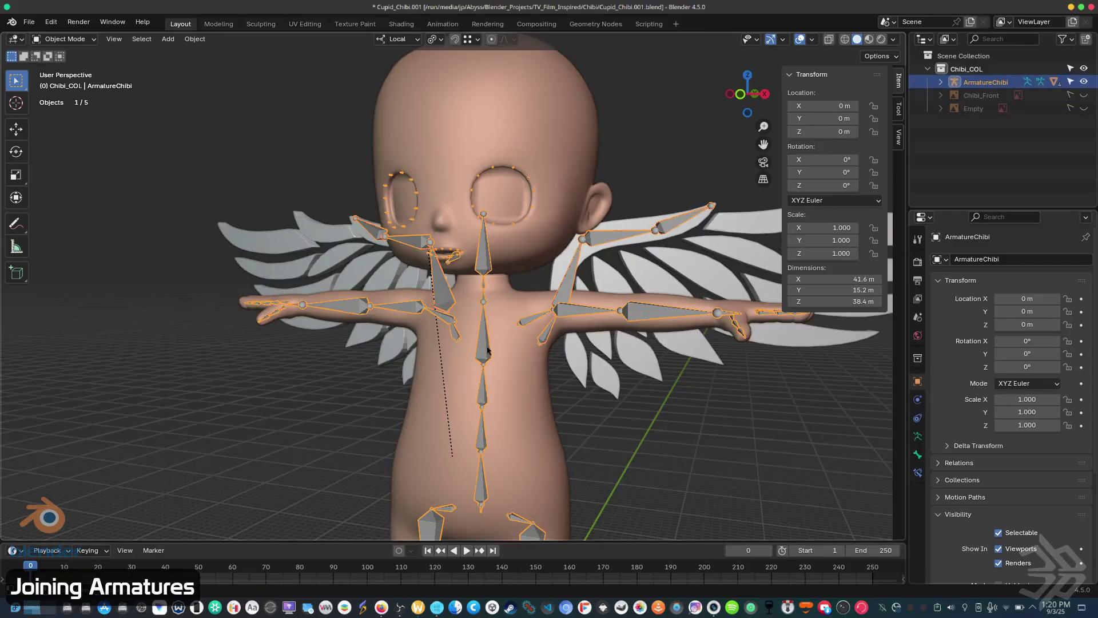
middle_click_drag(486, 343, 406, 343)
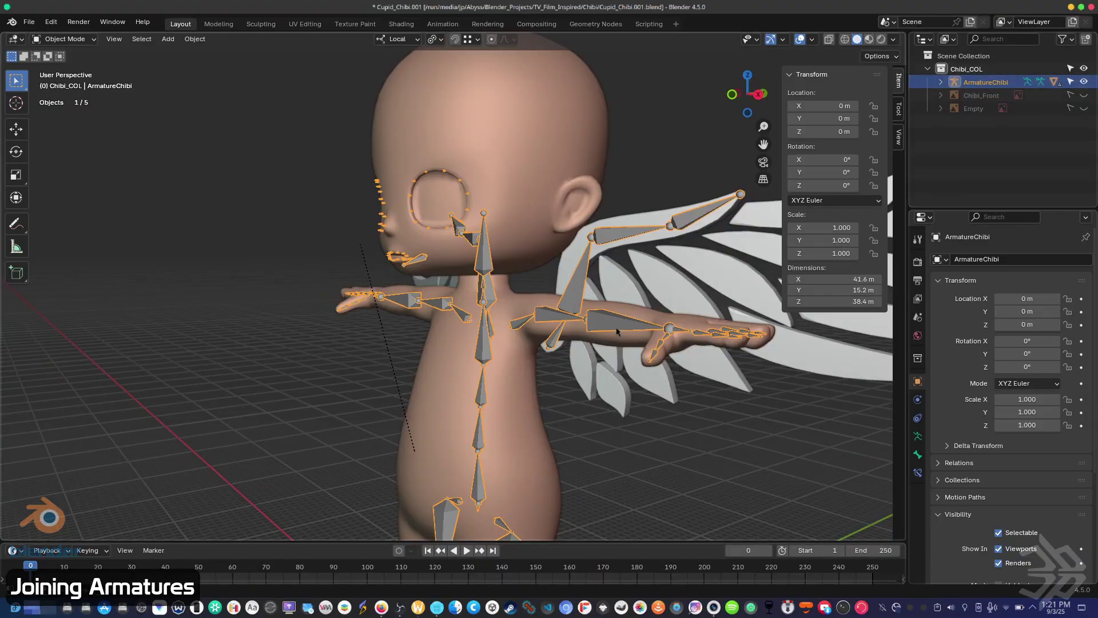
middle_click_drag(469, 329, 537, 343)
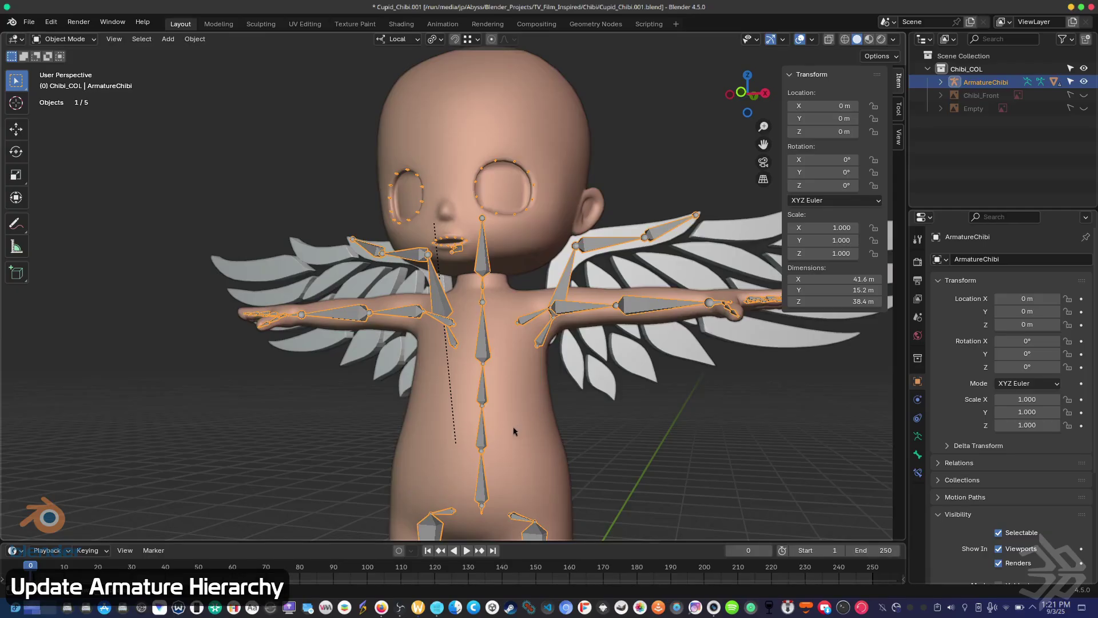
Switch to see-through wireframe shading and enter Edit Mode on the combined armature.
key("shift+z")
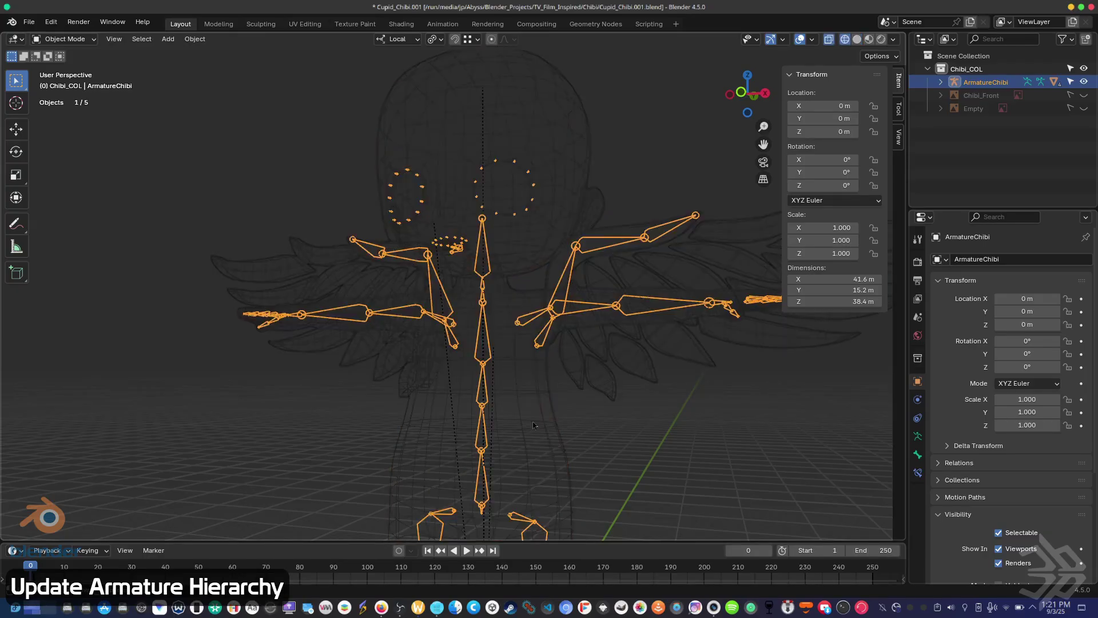
key("Tab")
middle_click_drag(543, 407, 458, 427)
scroll(458, 427, "up", 6)
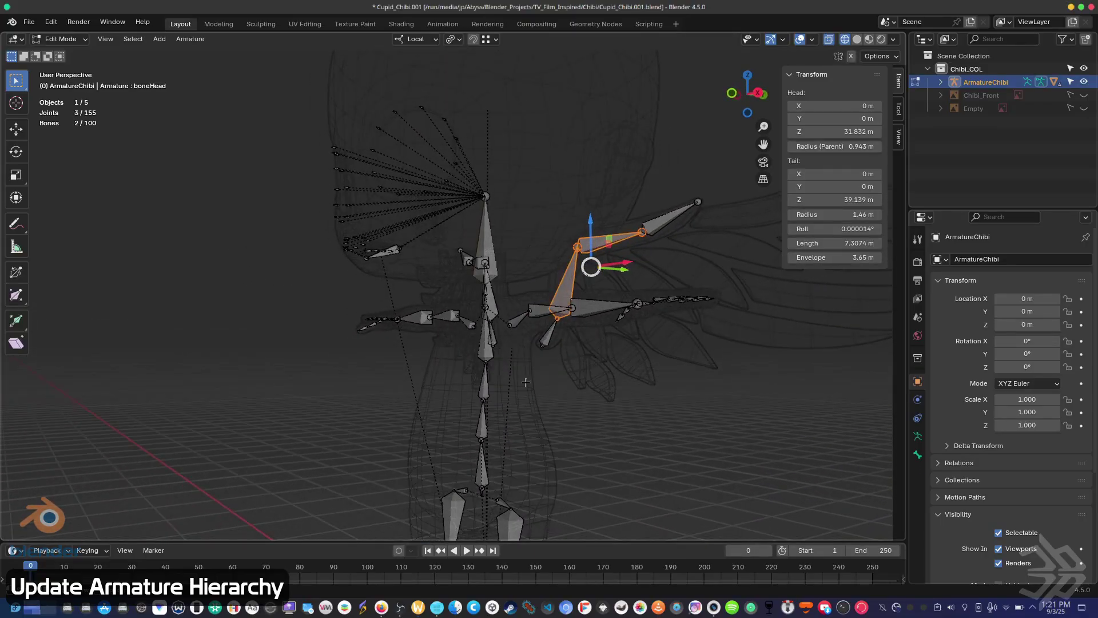
middle_click_drag(410, 181, 606, 260)
Select both wing shoulder bones, then inspect boneClav.L, the shoulder head joint and boneRibcage.
left_click(563, 258)
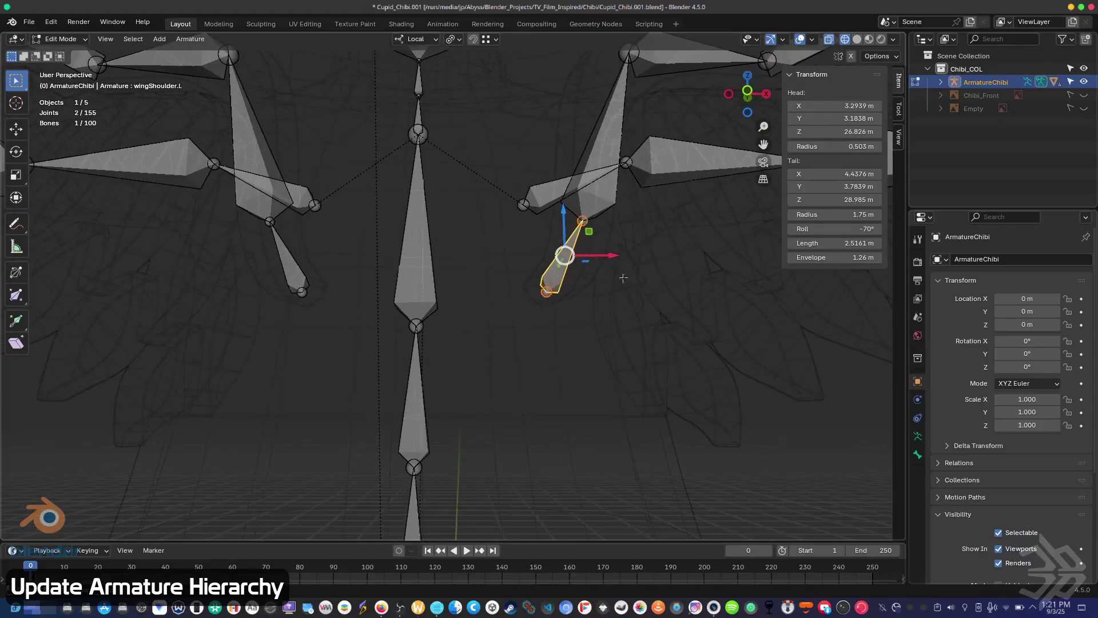
left_click(298, 302, "shift")
middle_click_drag(297, 302, 307, 327)
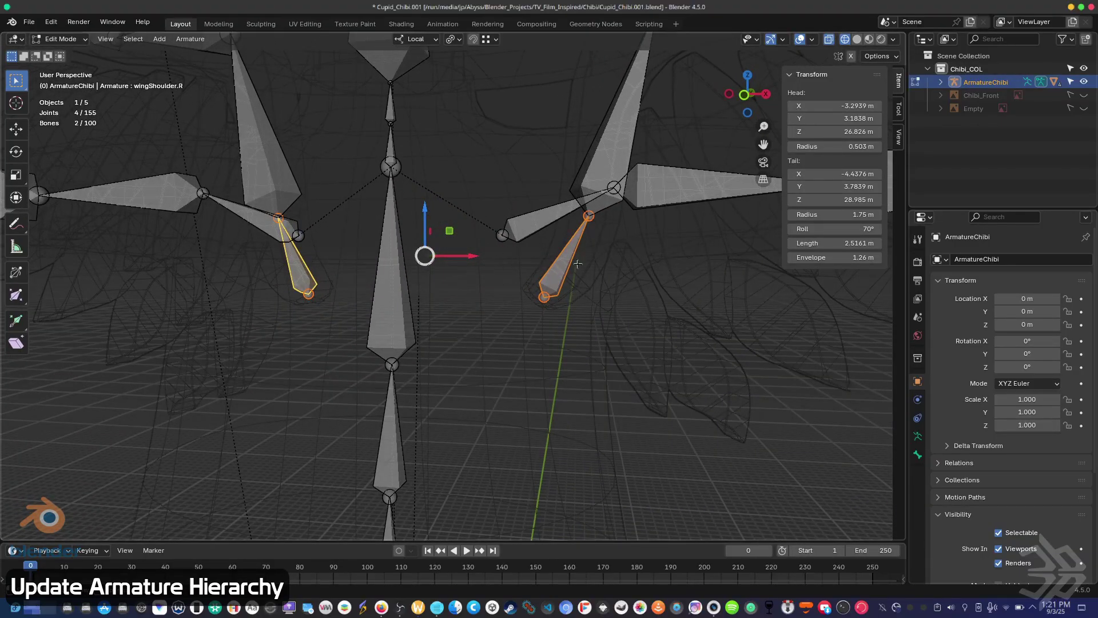
middle_click_drag(497, 276, 516, 238)
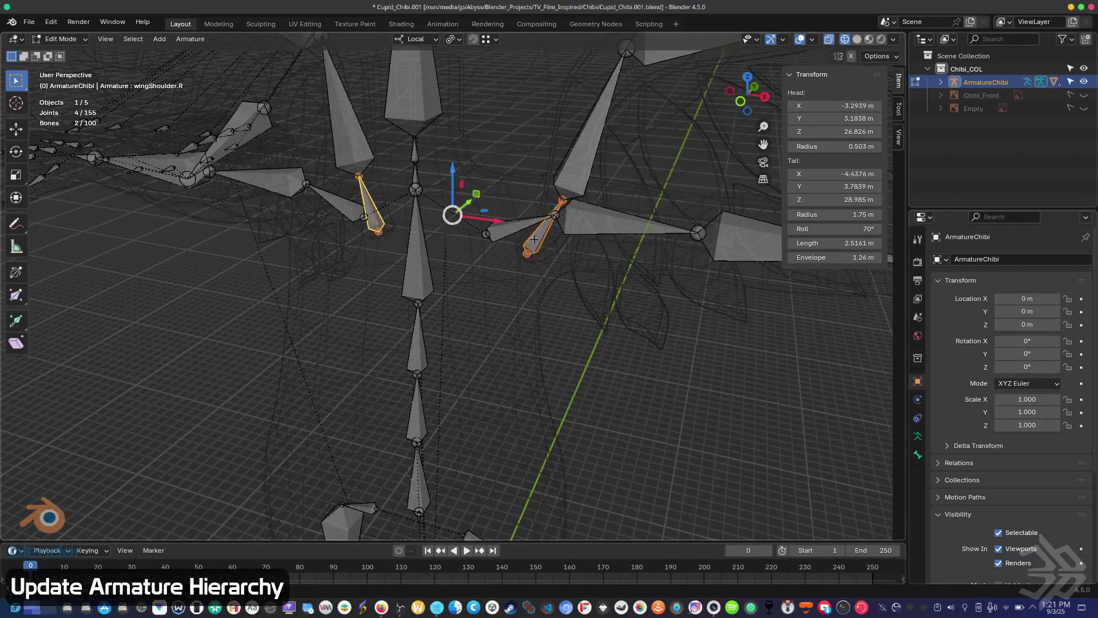
left_click(515, 224)
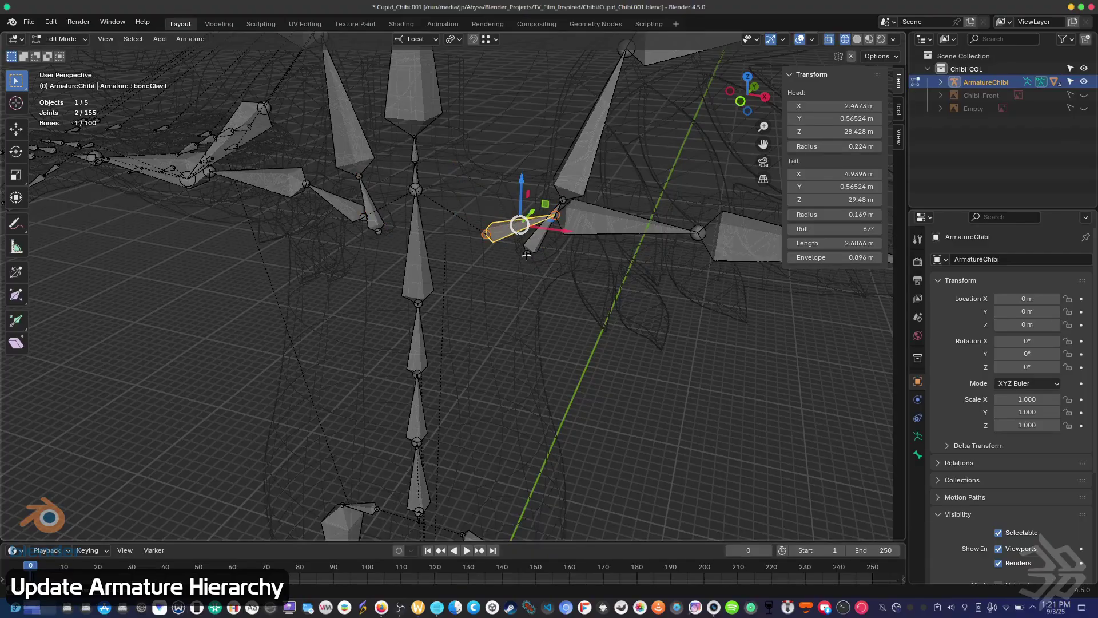
left_click(526, 253)
middle_click_drag(527, 253, 478, 263)
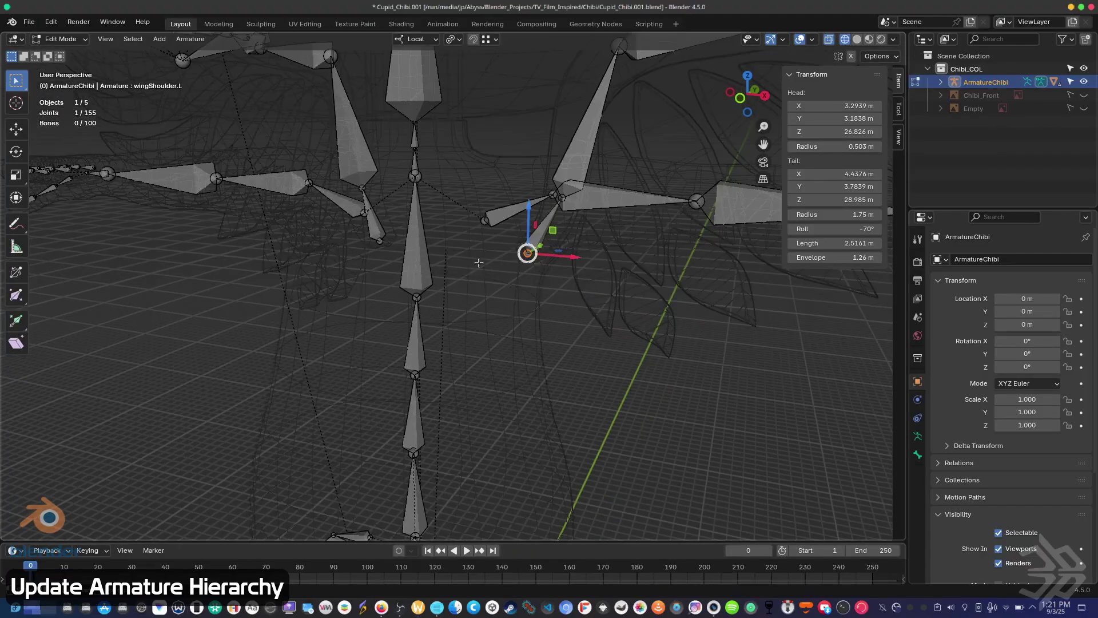
left_click(426, 269)
key("ctrl+Tab")
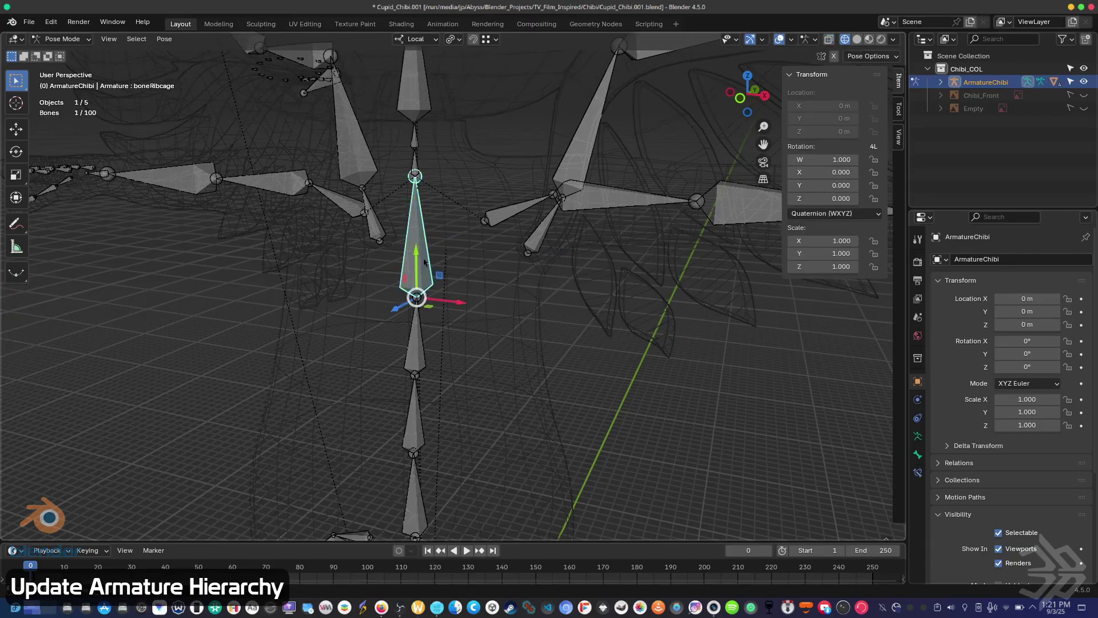
middle_click_drag(443, 234, 544, 378)
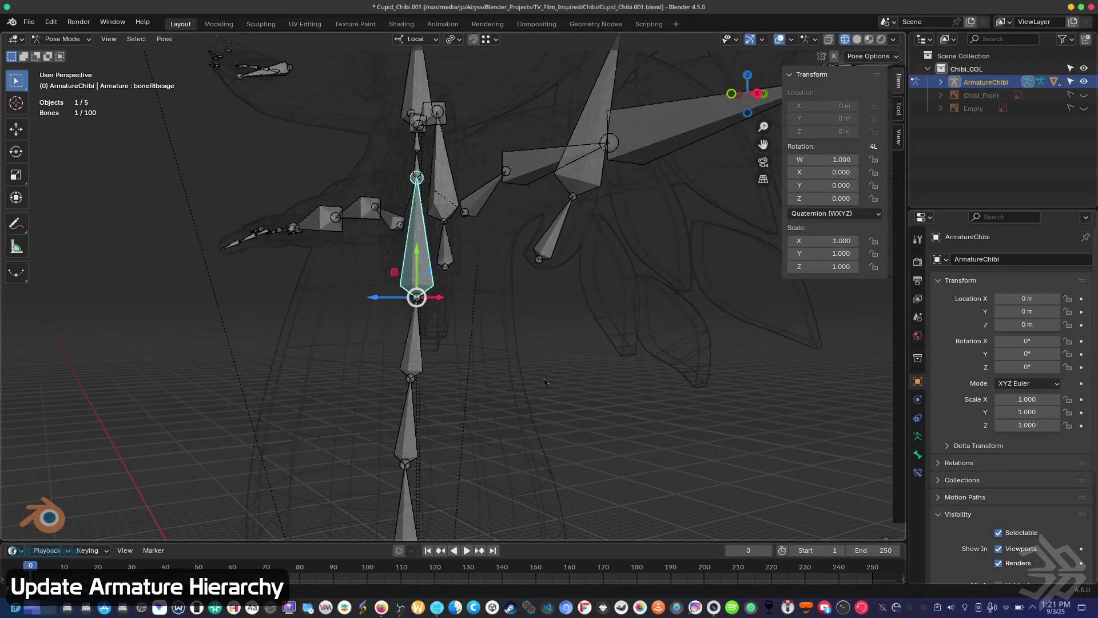
key("r")
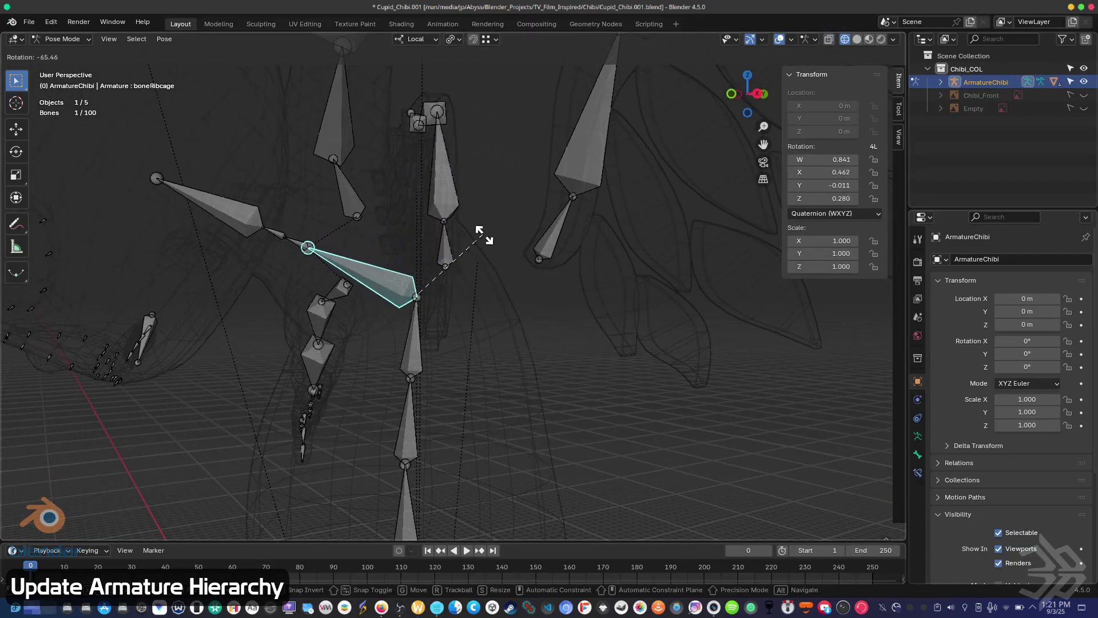
key("Escape")
middle_click_drag(477, 243, 536, 259)
scroll(542, 279, "up", 3)
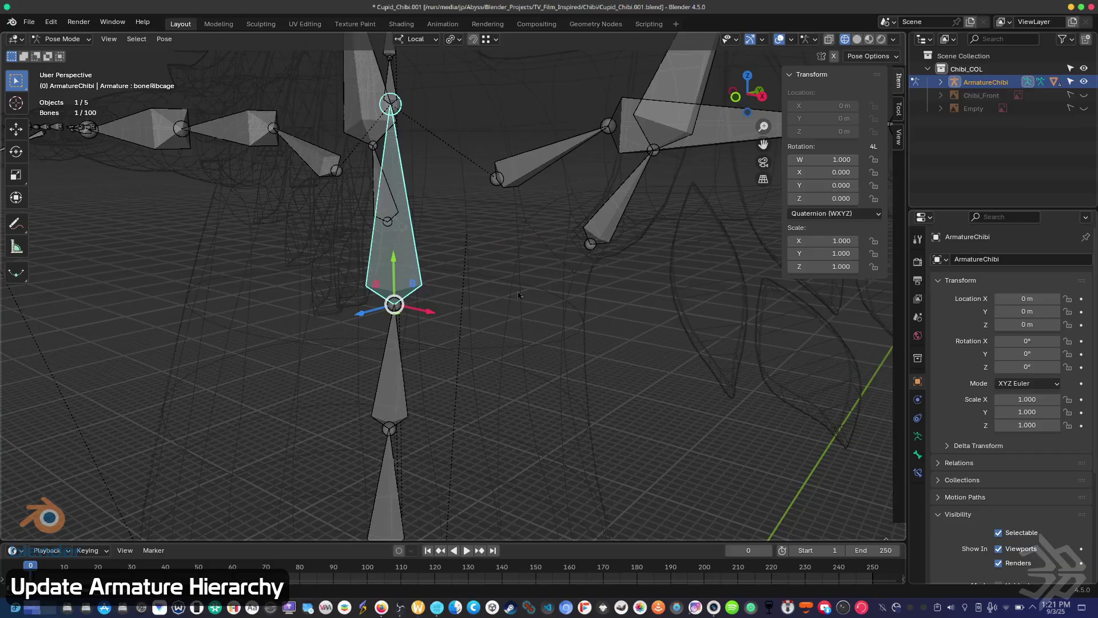
scroll(538, 299, "down", 4)
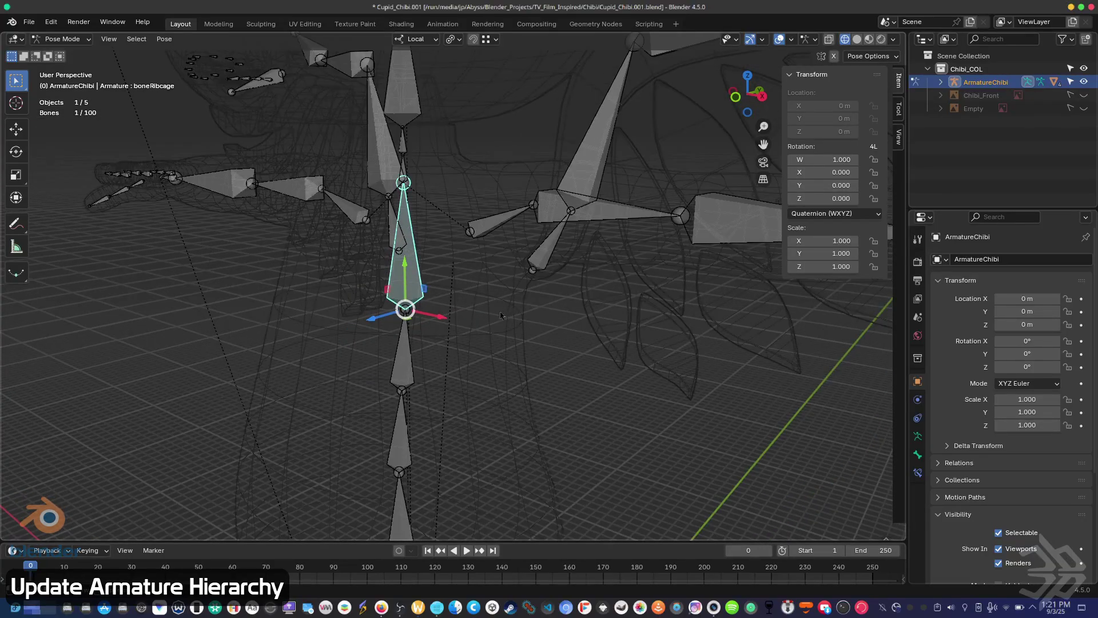
middle_click_drag(501, 315, 532, 272)
left_click(536, 260)
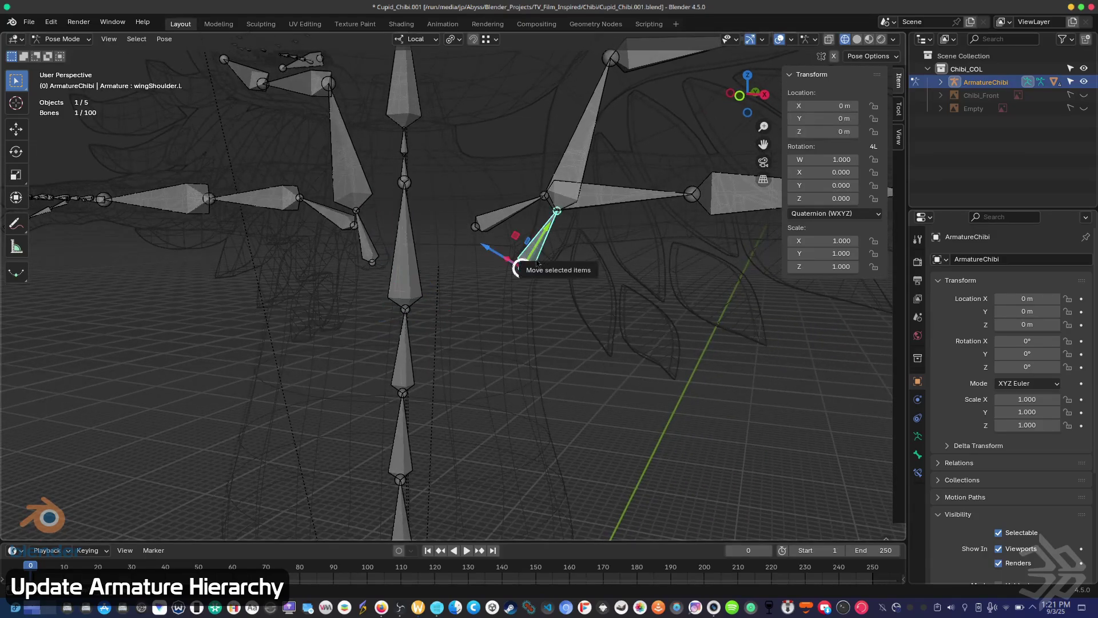
Parent wingShoulder.L and wingShoulder.R to boneRibcage using Keep Offset.
key("Tab")
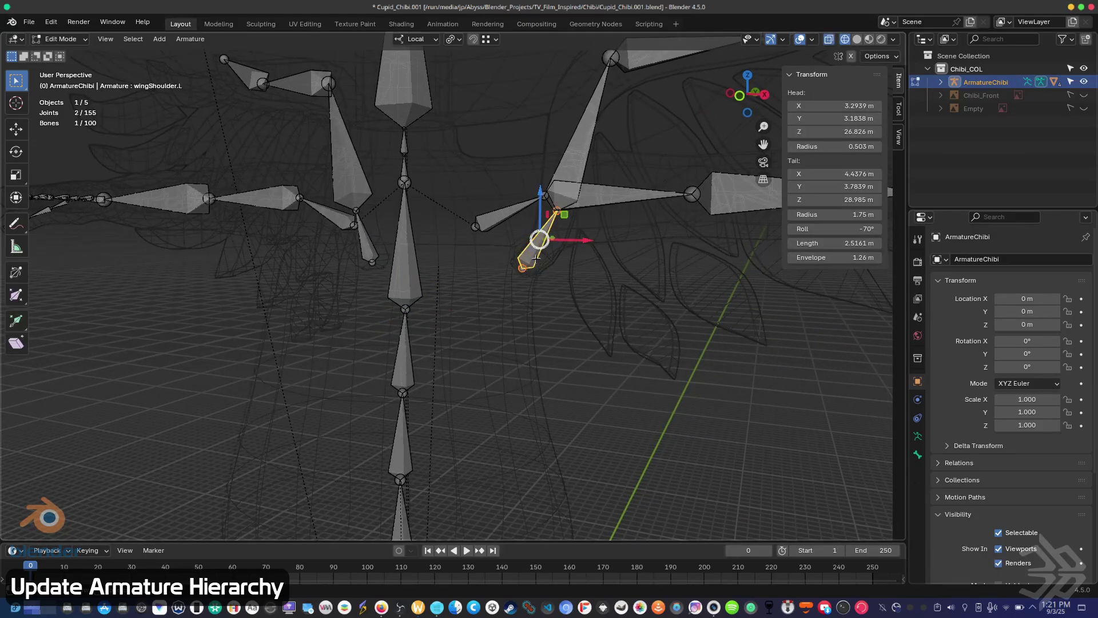
left_click(373, 245, "shift")
middle_click_drag(506, 270, 430, 241)
left_click(428, 246, "shift")
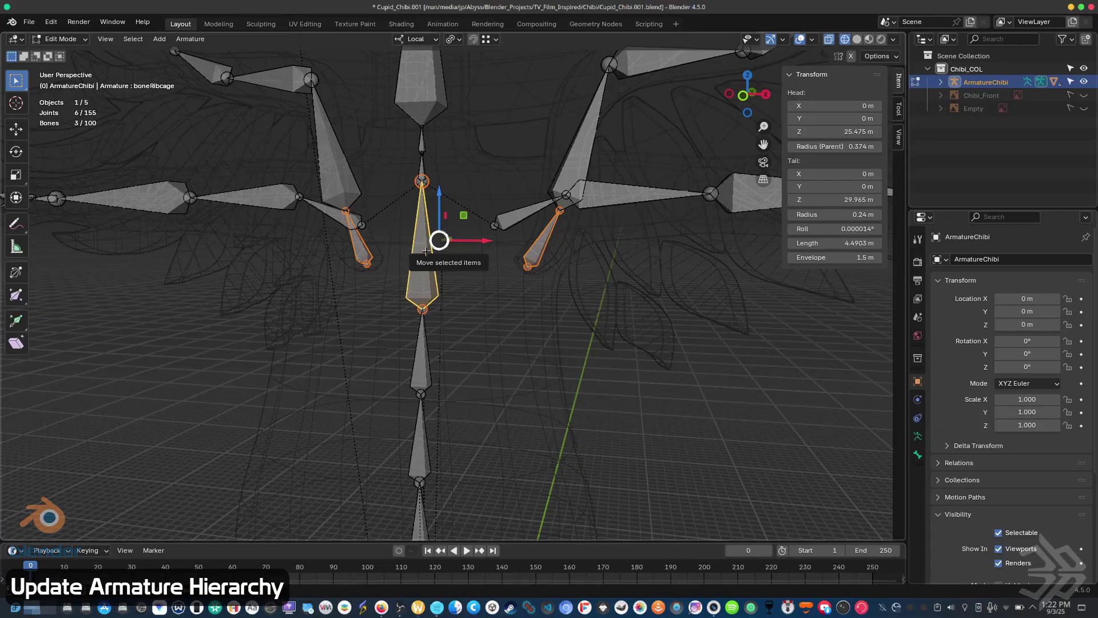
key("ctrl+p")
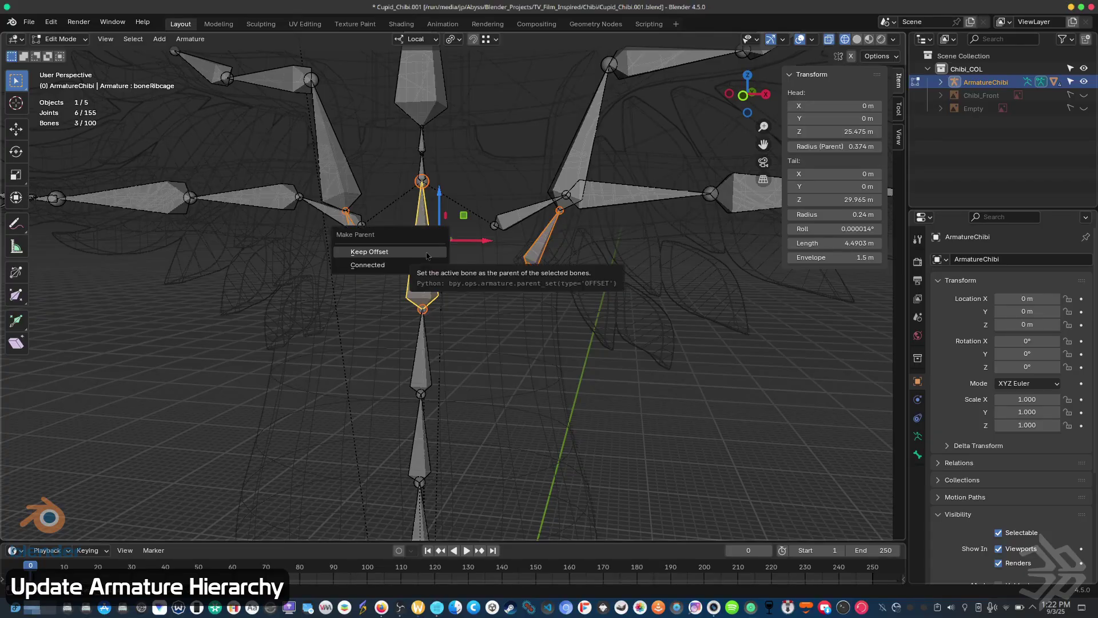
left_click(427, 252)
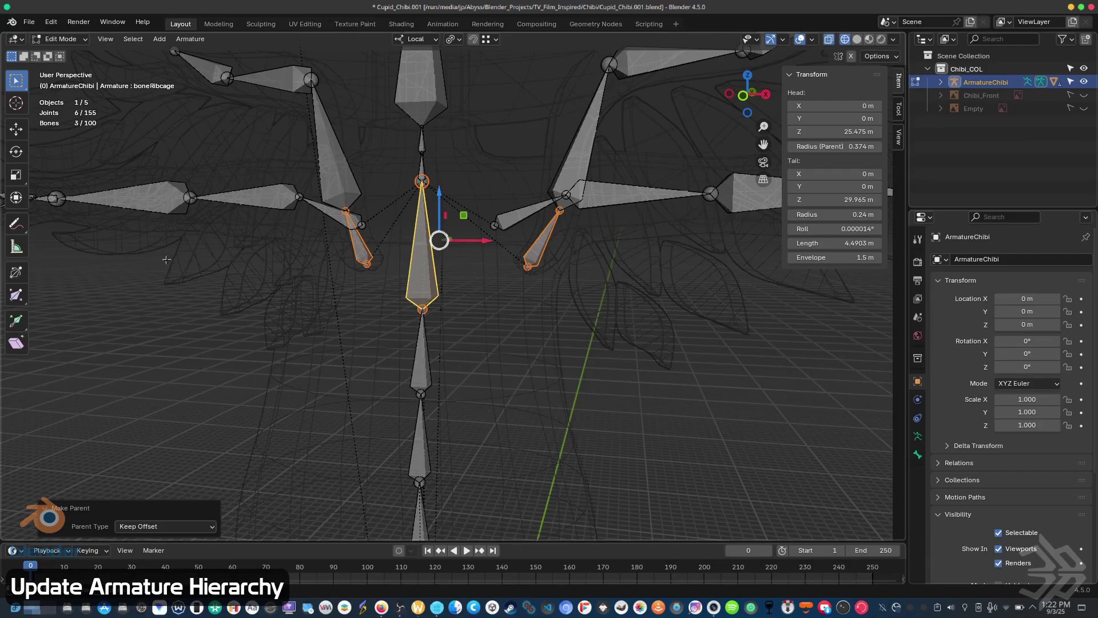
scroll(434, 189, "down", 5)
middle_click_drag(435, 184, 478, 238)
scroll(409, 257, "up", 3)
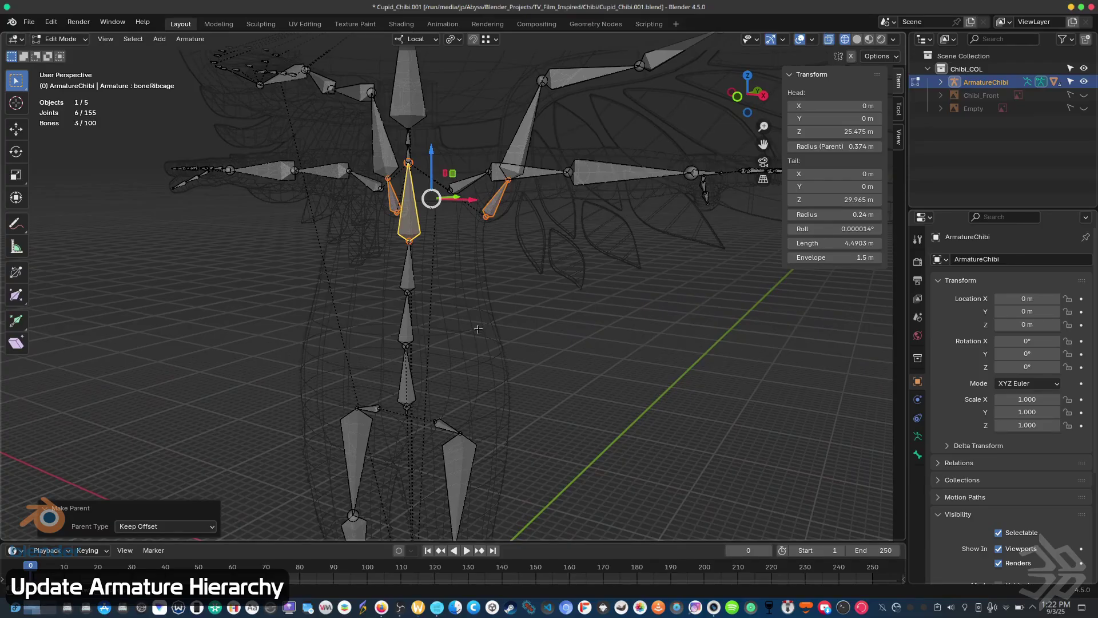
Return the armature to Object Mode and reframe the view on the whole winged character.
key("Tab")
scroll(479, 333, "down", 3)
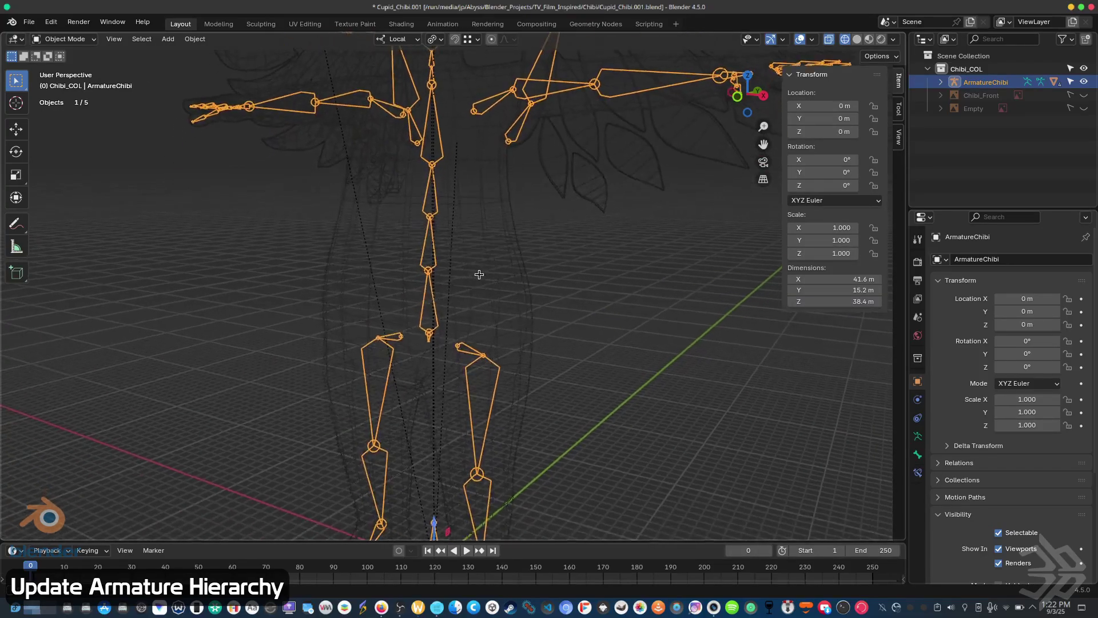
middle_click_drag(479, 333, 550, 240)
scroll(550, 240, "up", 3)
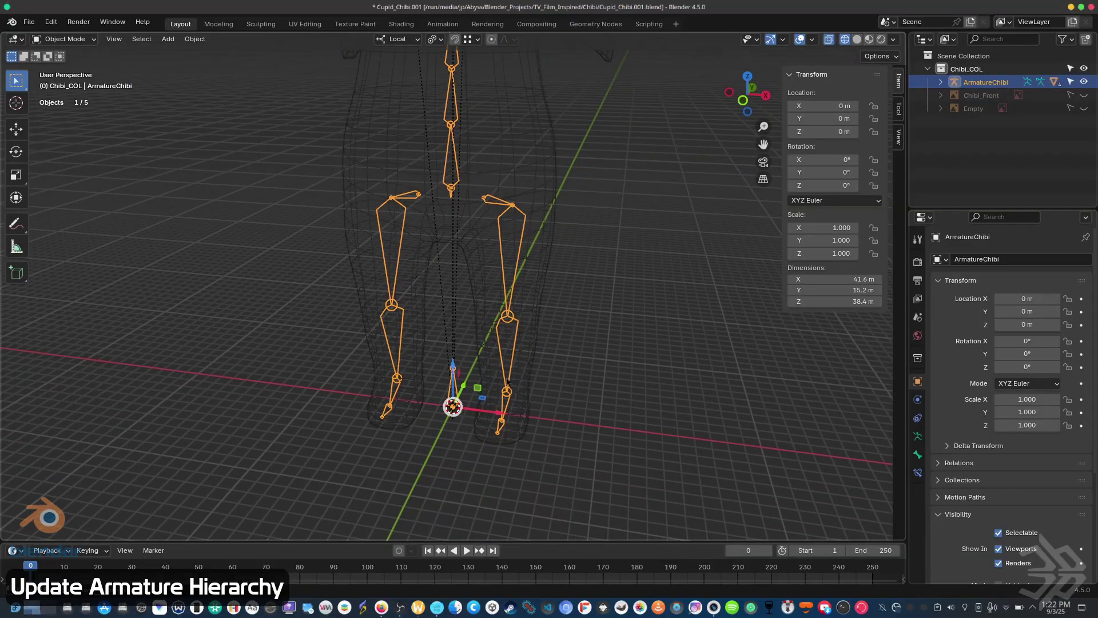
scroll(508, 383, "up", 5)
left_click(573, 406)
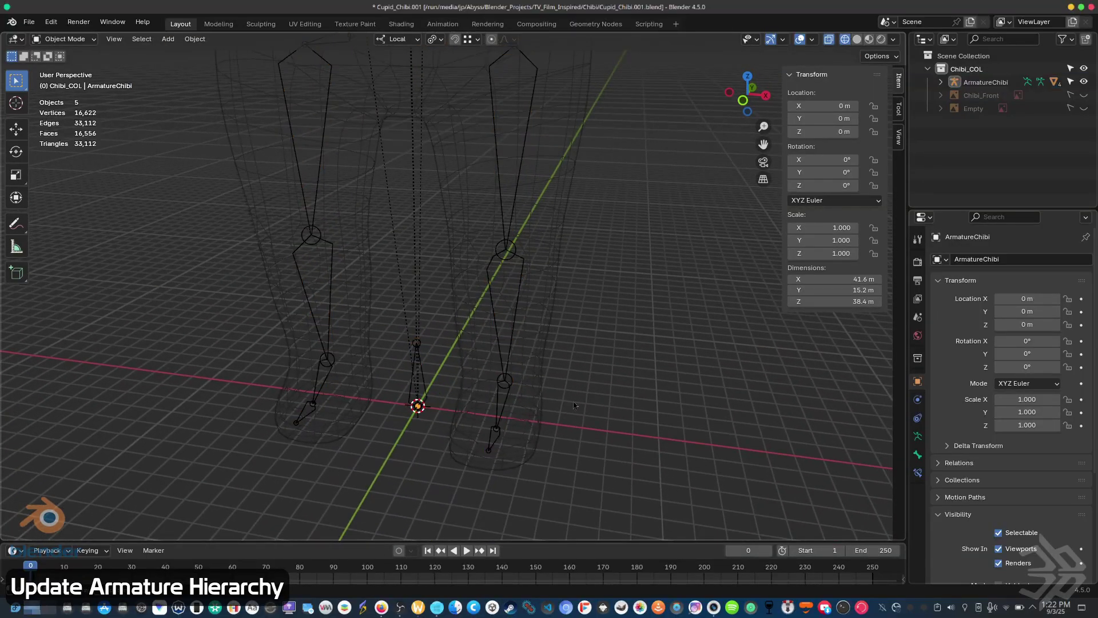
scroll(575, 402, "up", 3)
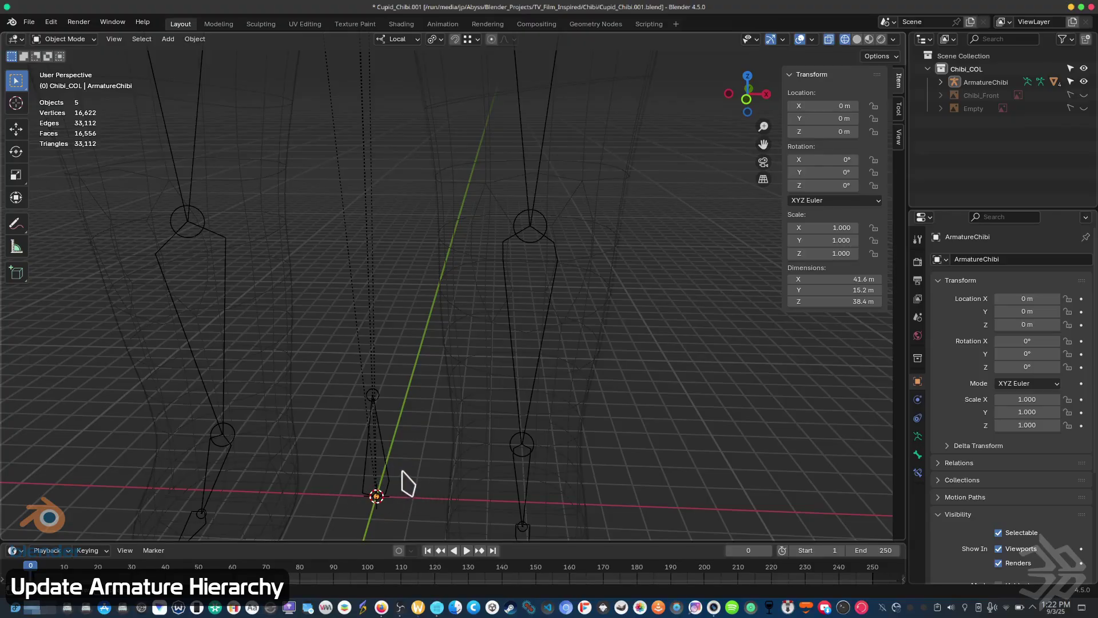
middle_click_drag(412, 482, 369, 436)
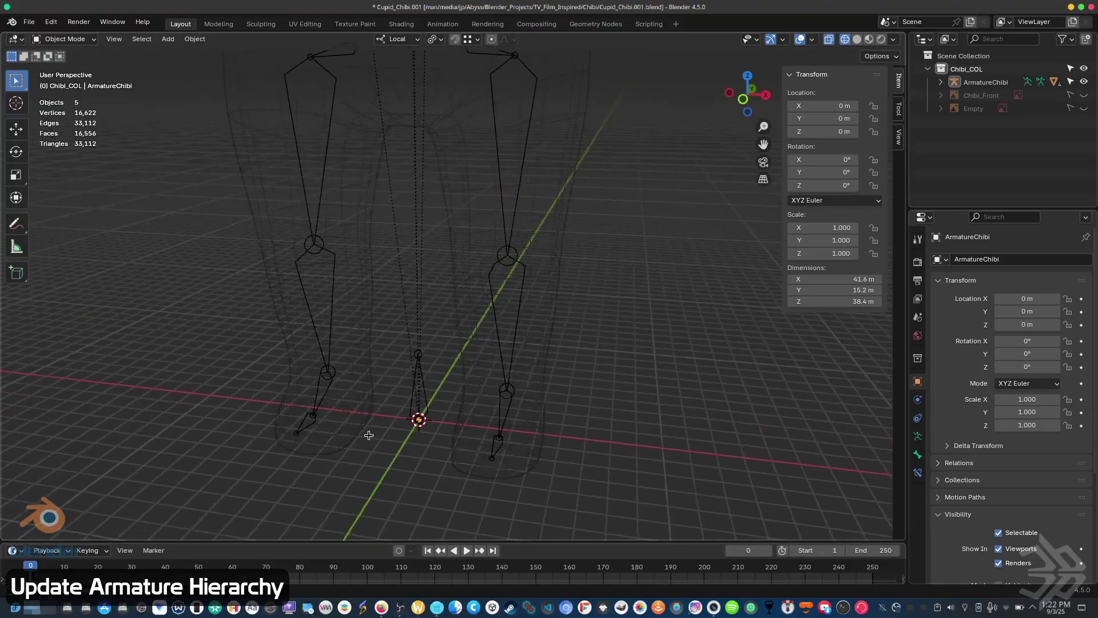
scroll(400, 468, "down", 4)
middle_click_drag(451, 491, 530, 424)
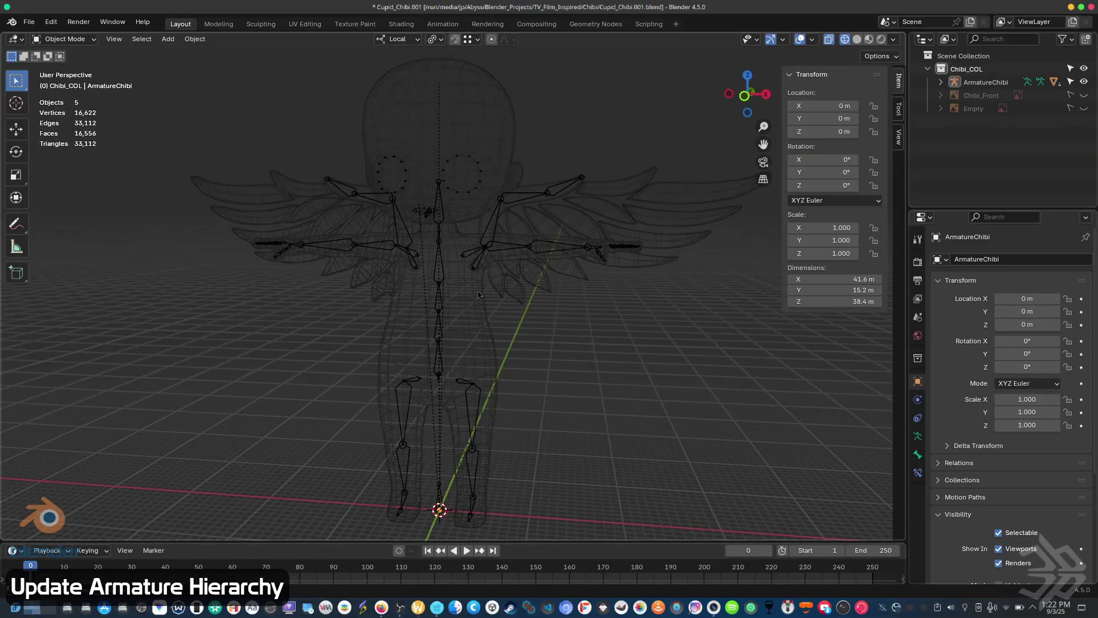
Apply the location transform of the ArmatureChibi rig.
left_click(442, 286)
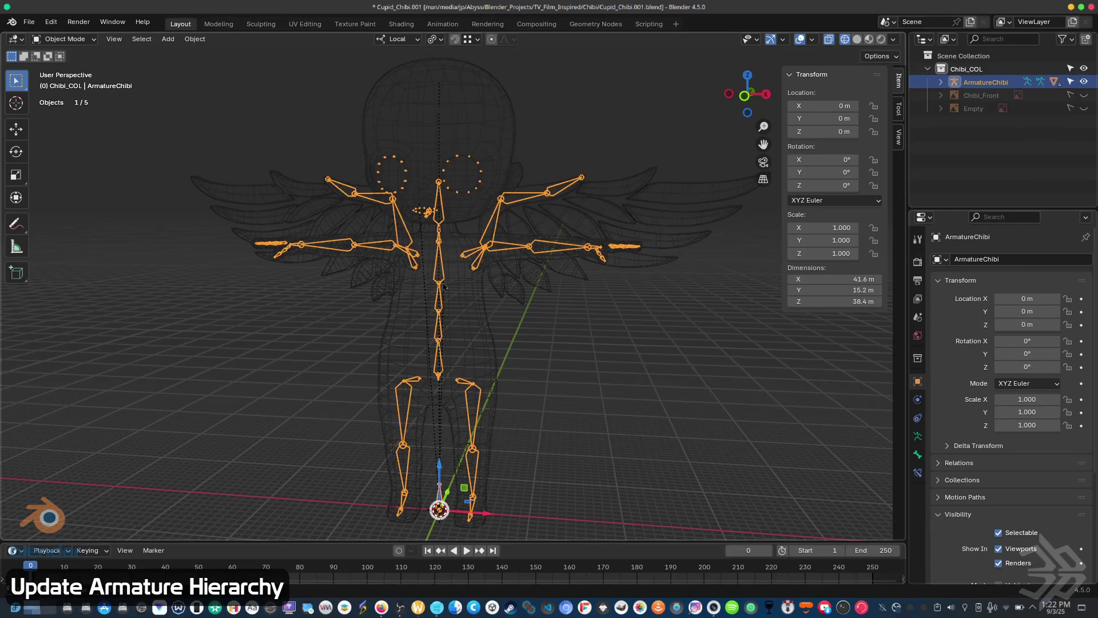
key("ctrl+a")
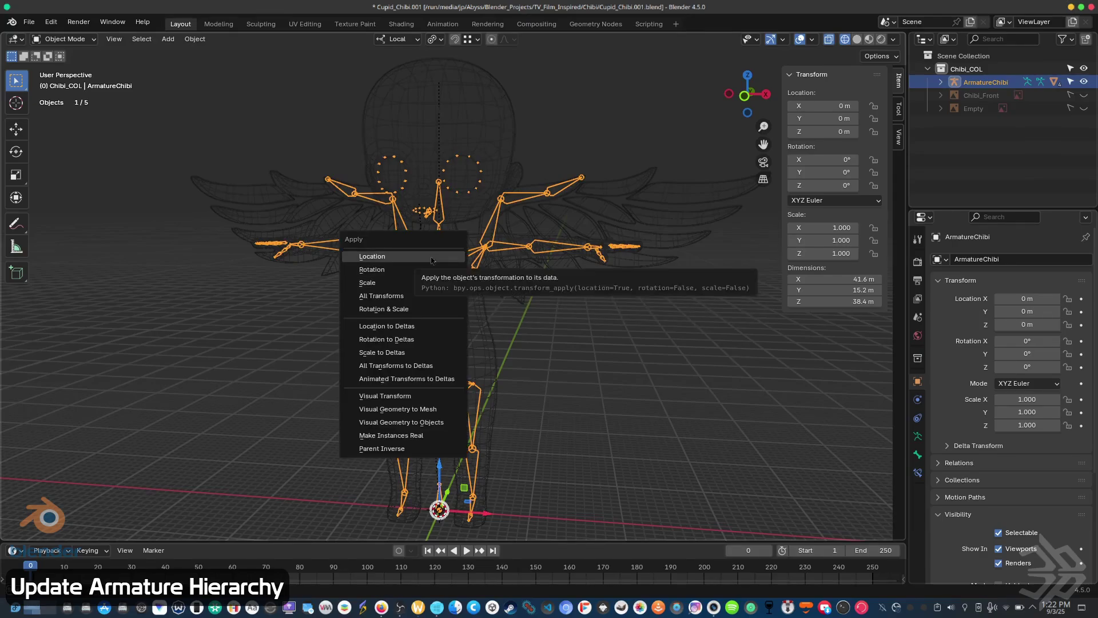
left_click(431, 261)
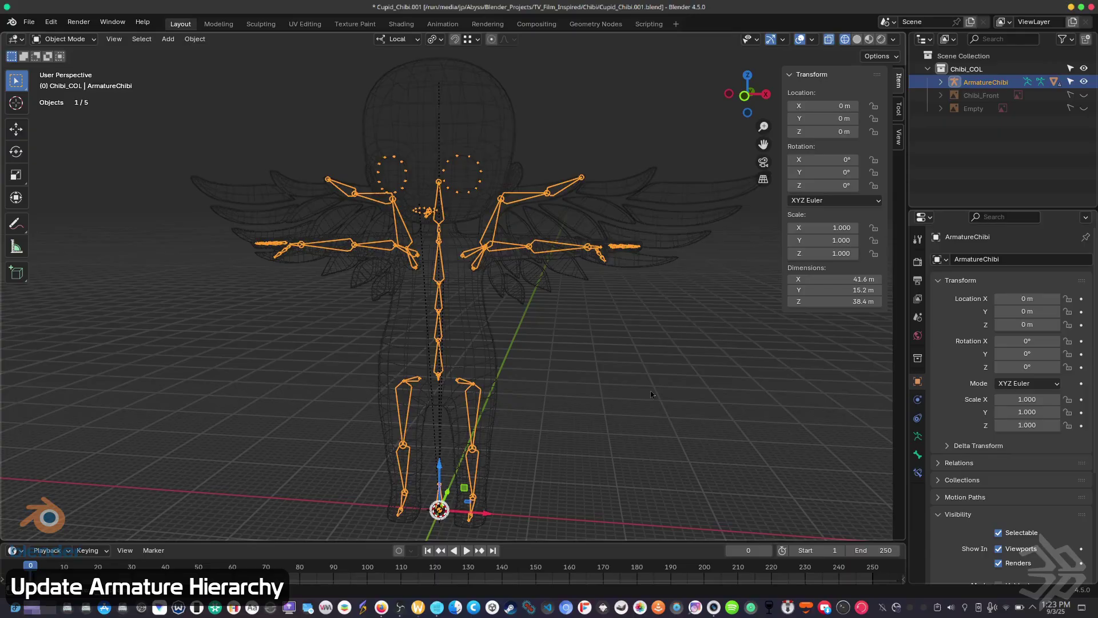
middle_click_drag(690, 415, 469, 443)
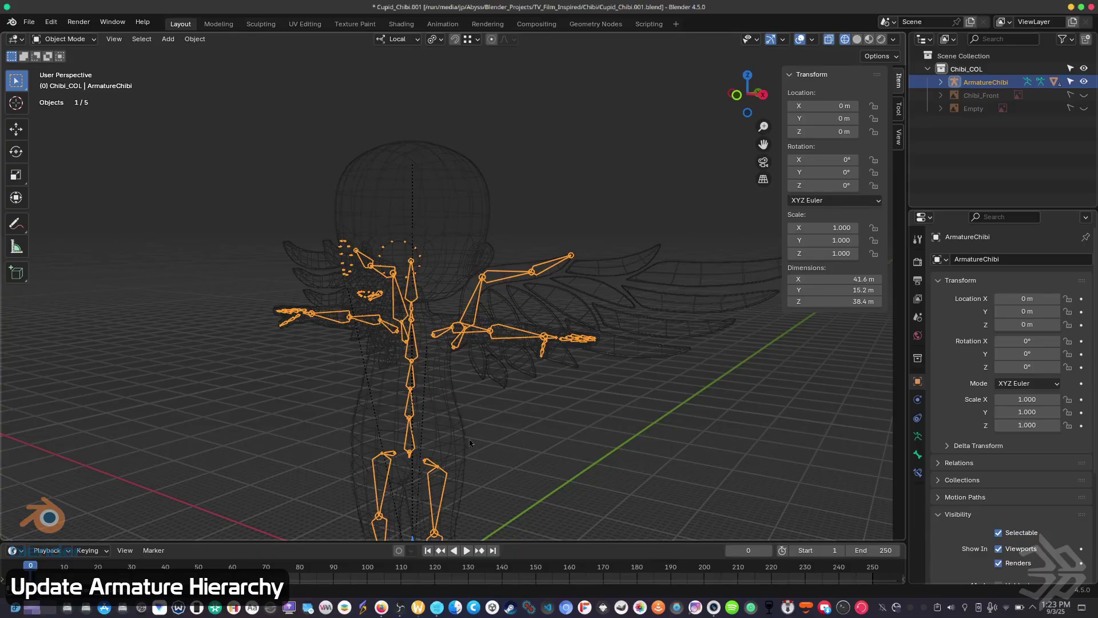
middle_click_drag(240, 485, 324, 428)
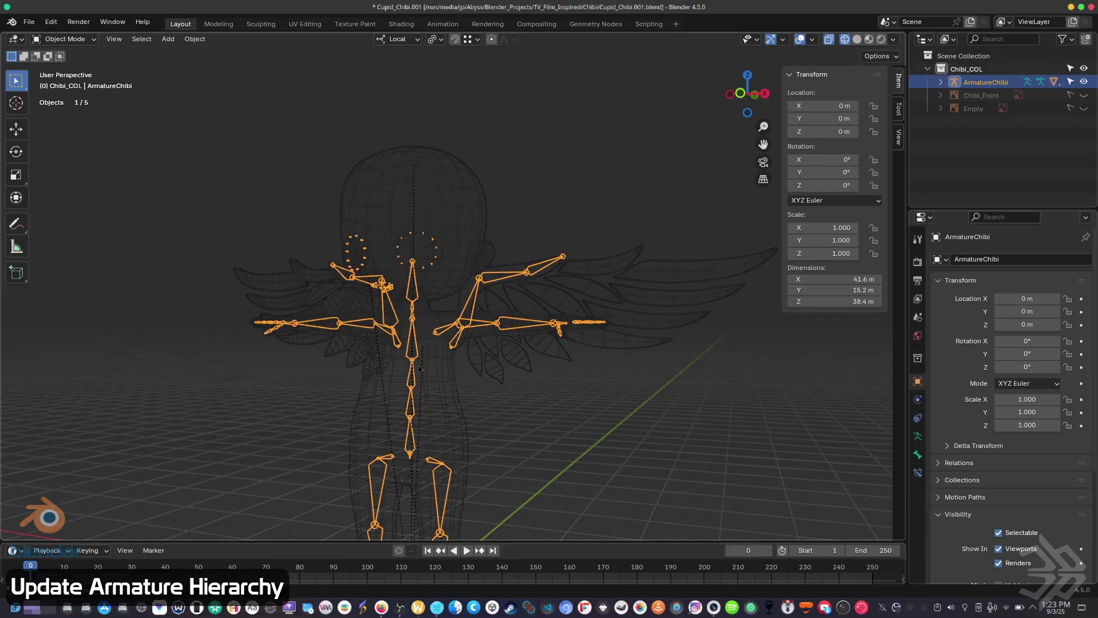
scroll(450, 323, "up", 6)
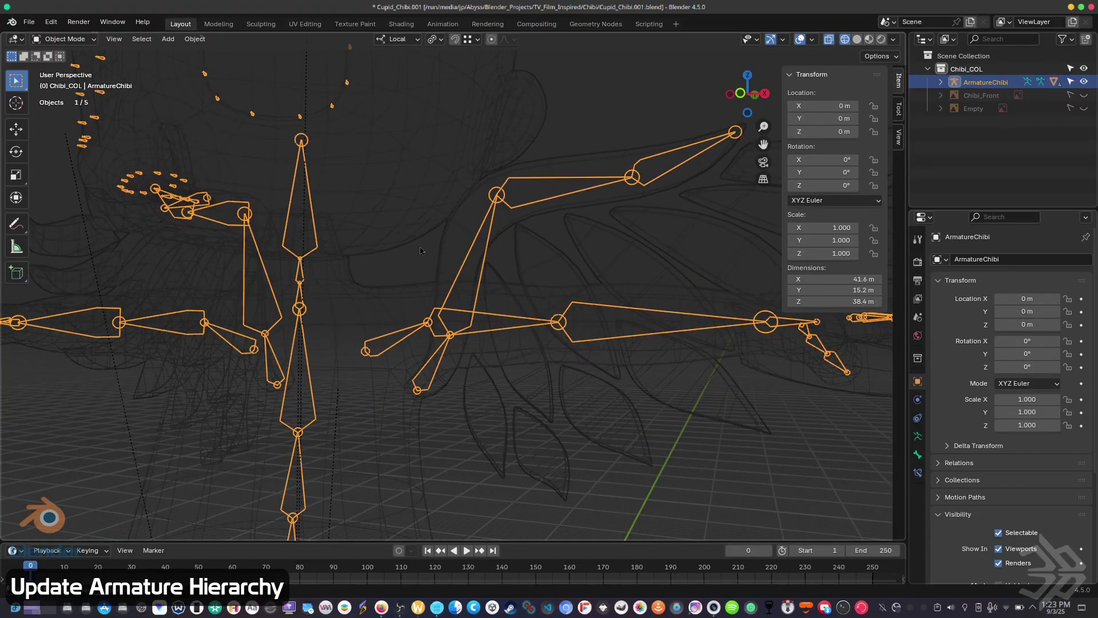
In Pose Mode, rotate boneRibcage about -36° so the wing bones swing with it.
key("ctrl+Tab")
scroll(571, 246, "down", 6)
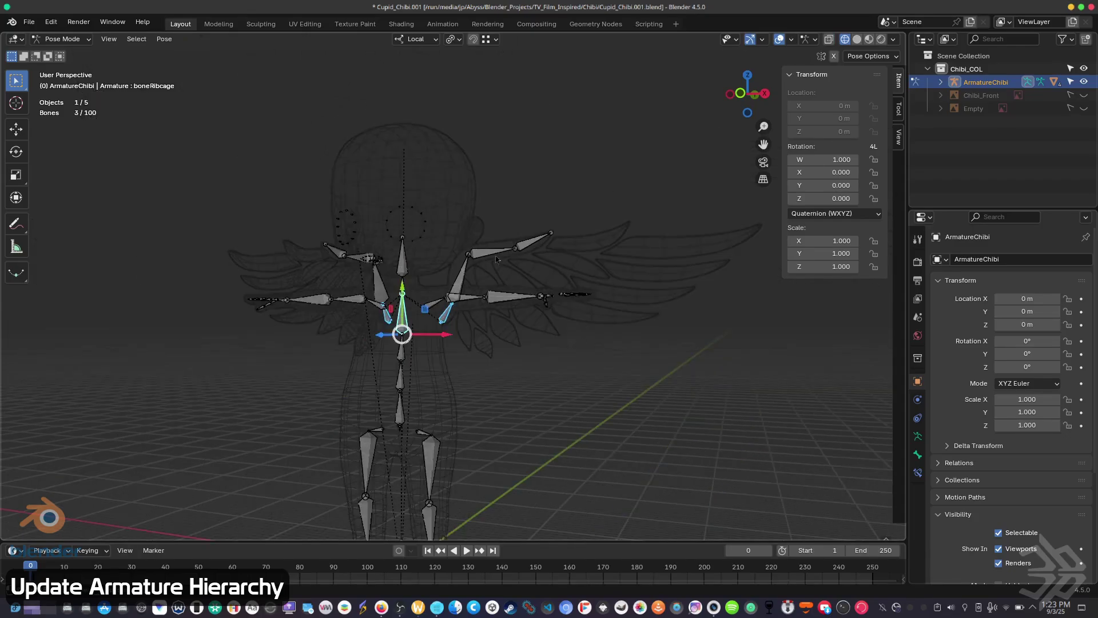
left_click(486, 255)
middle_click_drag(497, 308, 313, 402)
left_click(394, 318)
key("r")
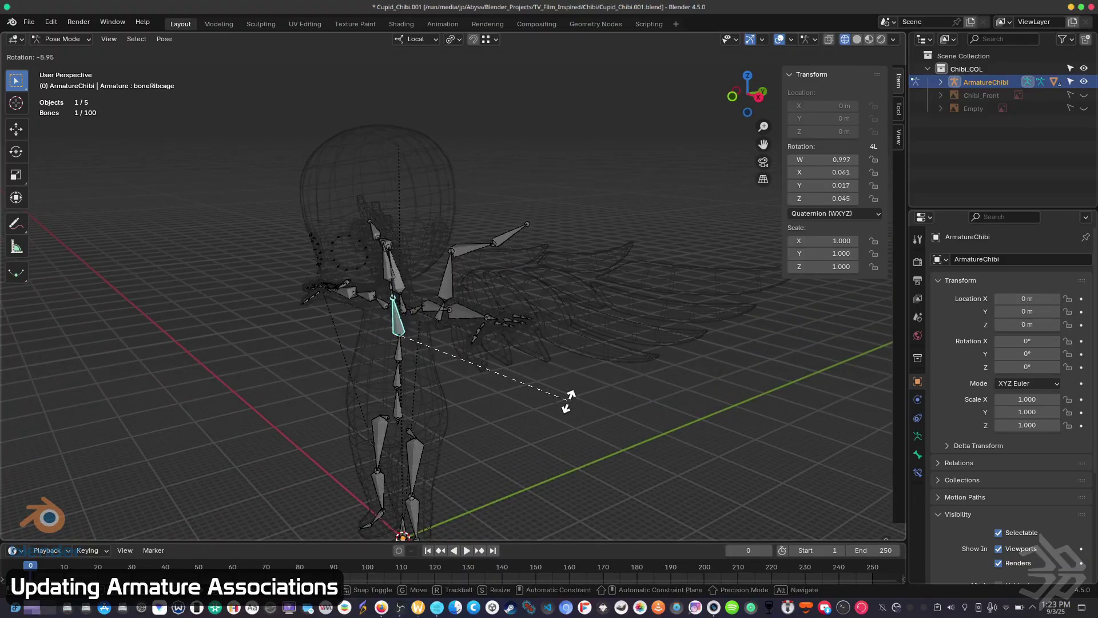
left_click(532, 330)
middle_click_drag(531, 330, 674, 316)
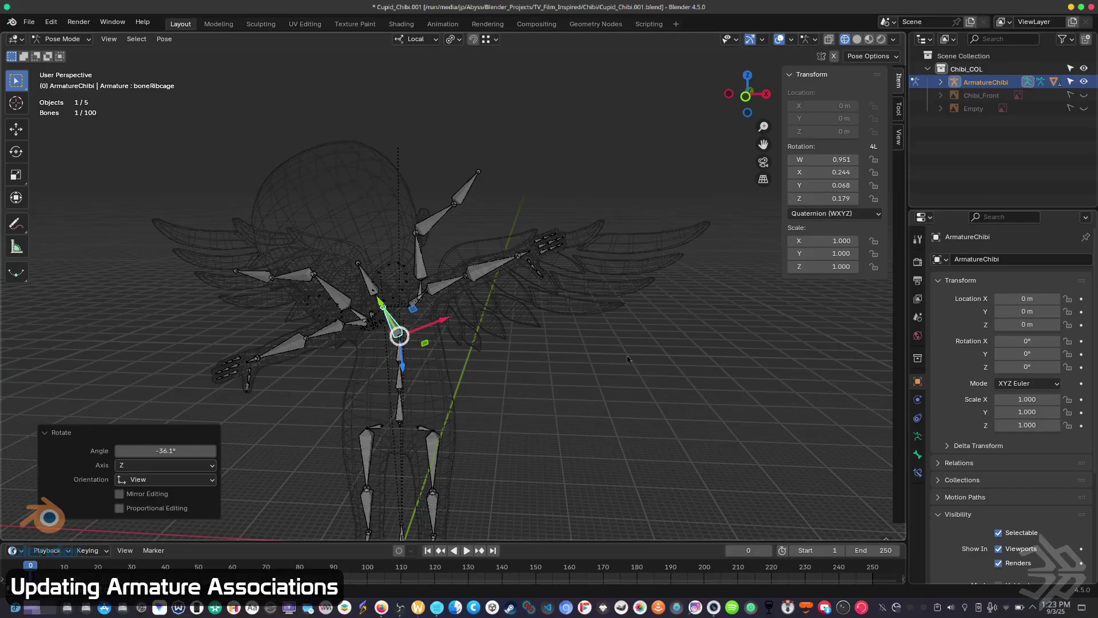
Undo the last change, return the rig to Object Mode and switch to solid shading.
key("ctrl+z")
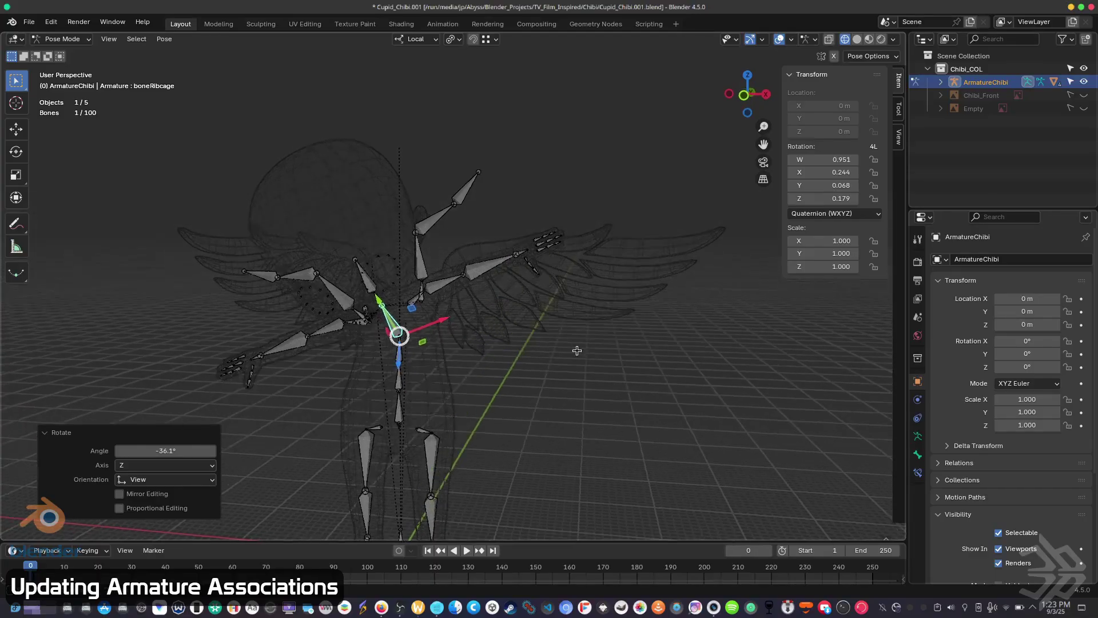
key("ctrl+Tab")
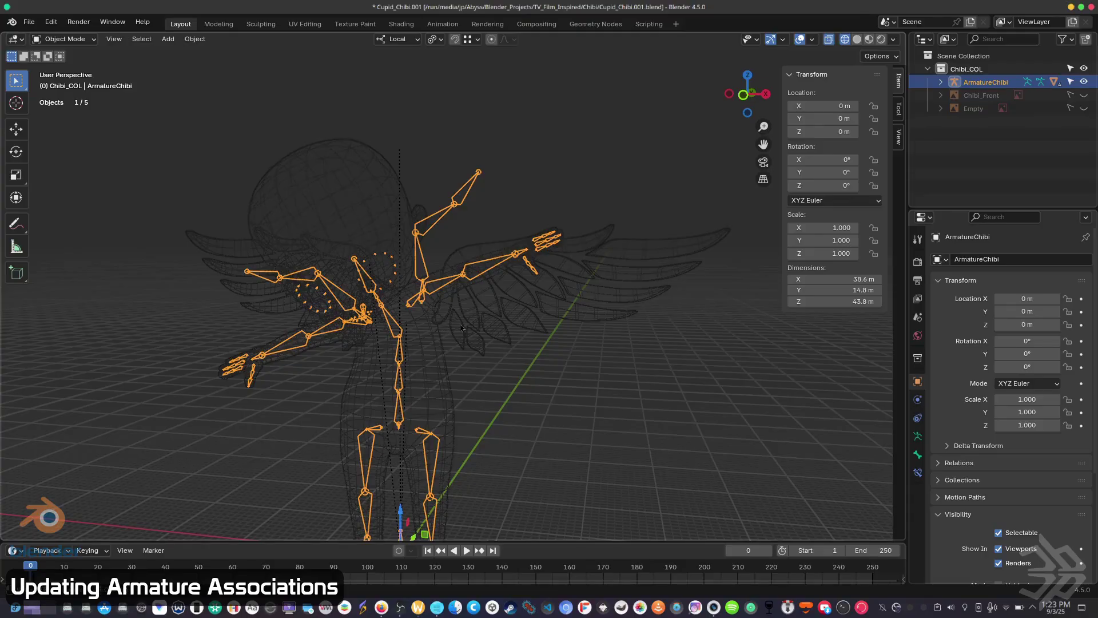
key("shift+z")
Set ArmatureChibi as the Object of the wing mesh's Armature modifier.
left_click(575, 313)
mouse_move(575, 314)
middle_mouse_down()
mouse_move(479, 371)
mouse_move(331, 355)
mouse_move(528, 331)
middle_mouse_up()
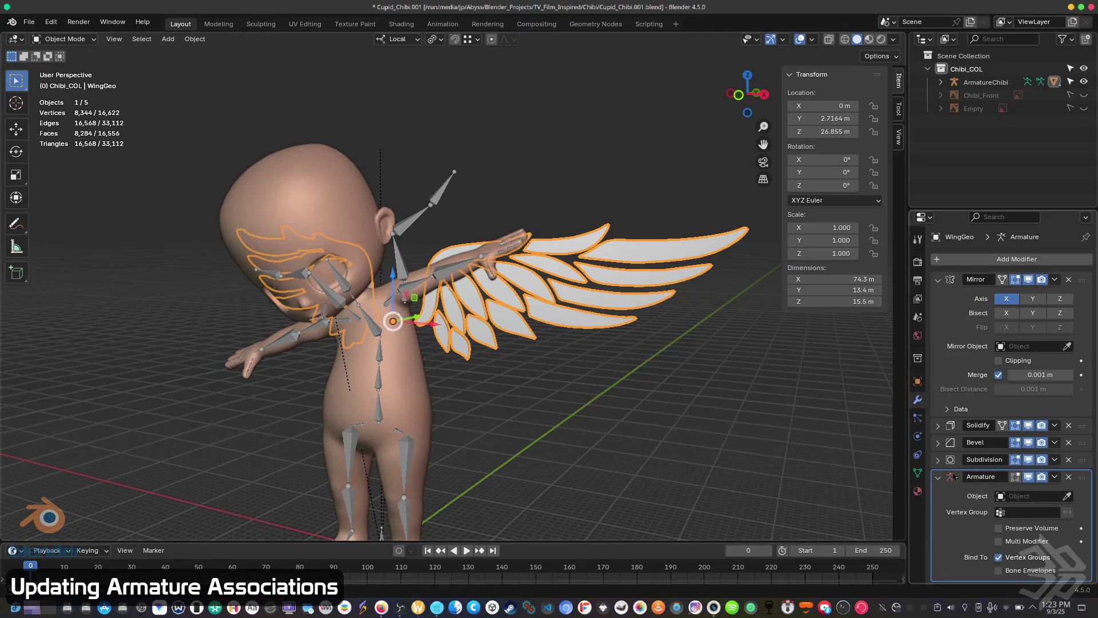
left_click(1001, 497)
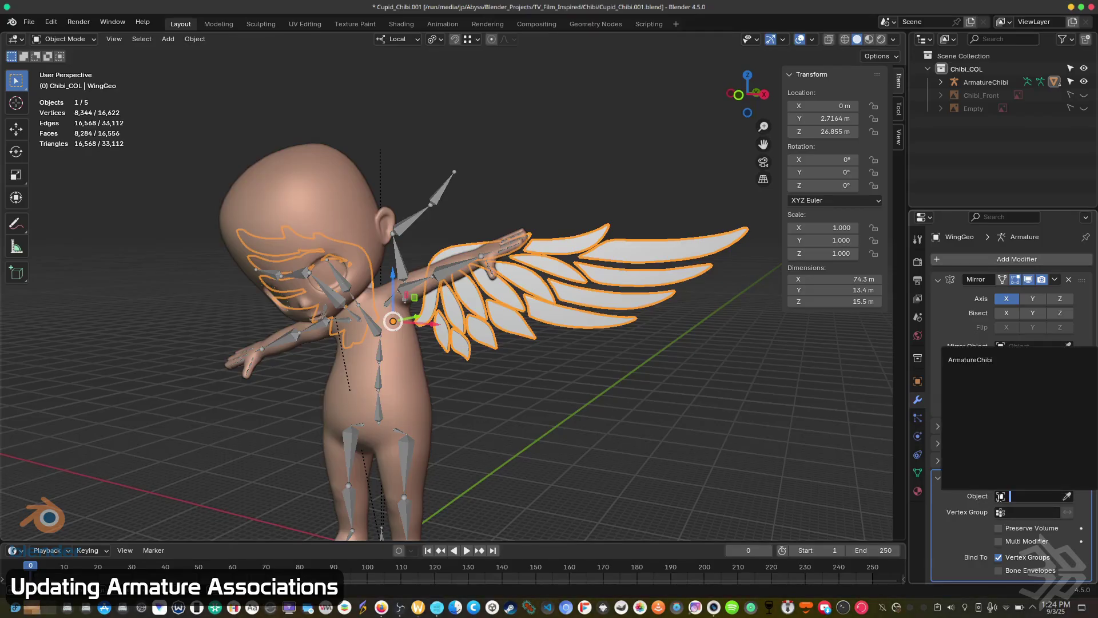
left_click(974, 359)
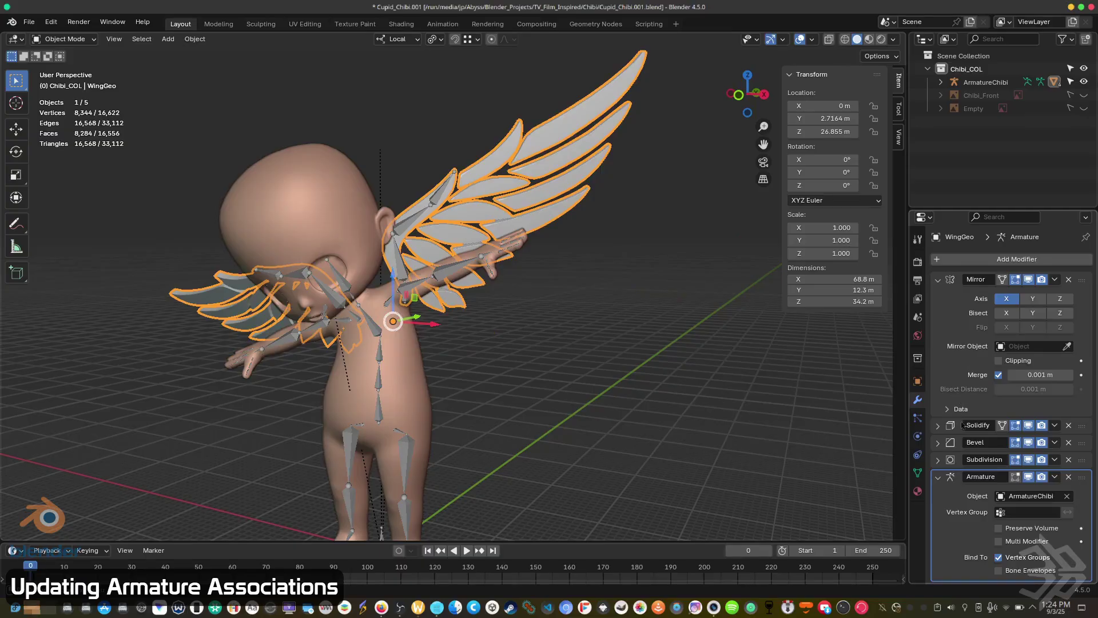
middle_click_drag(715, 297, 72, 297)
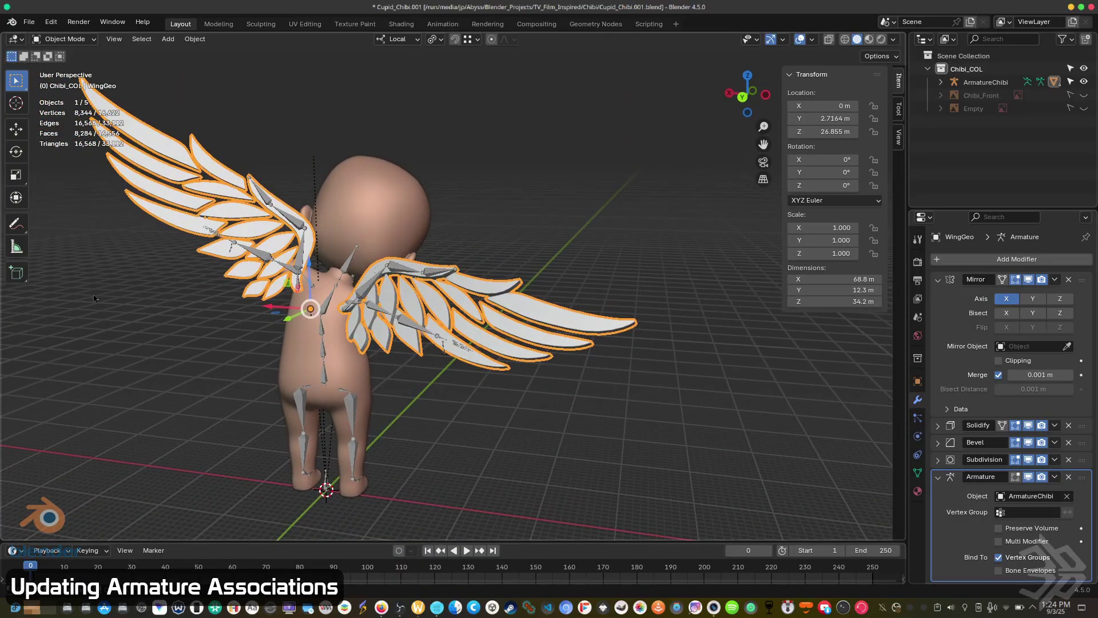
middle_click_drag(115, 292, 652, 328)
scroll(650, 338, "up", 4)
scroll(653, 377, "down", 2)
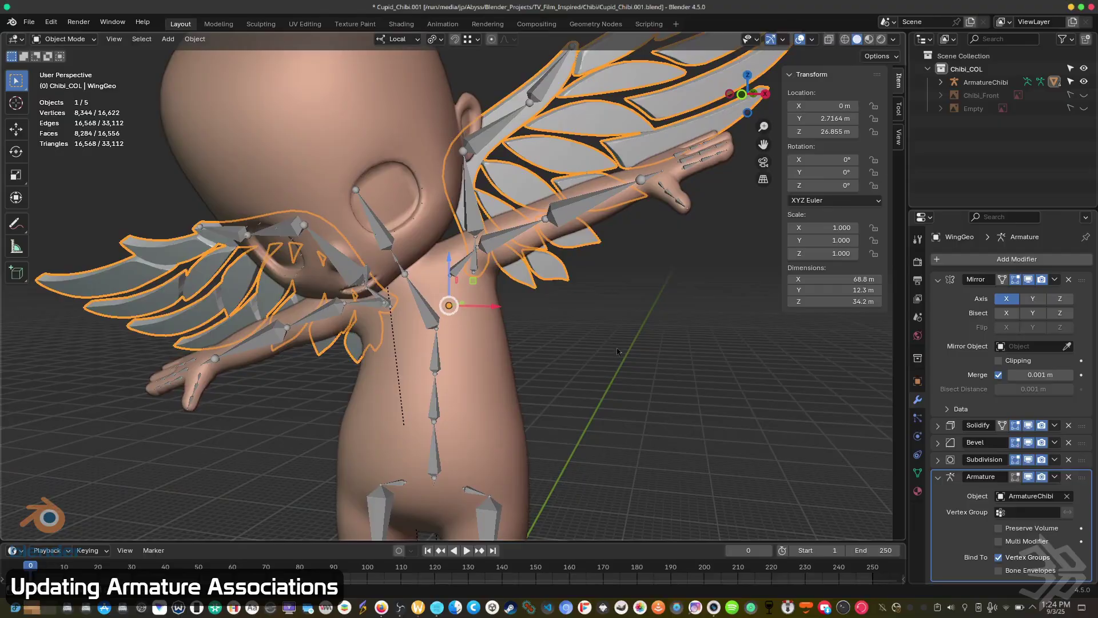
middle_click_drag(653, 378, 619, 351)
scroll(586, 380, "down", 2)
middle_click_drag(513, 368, 515, 356)
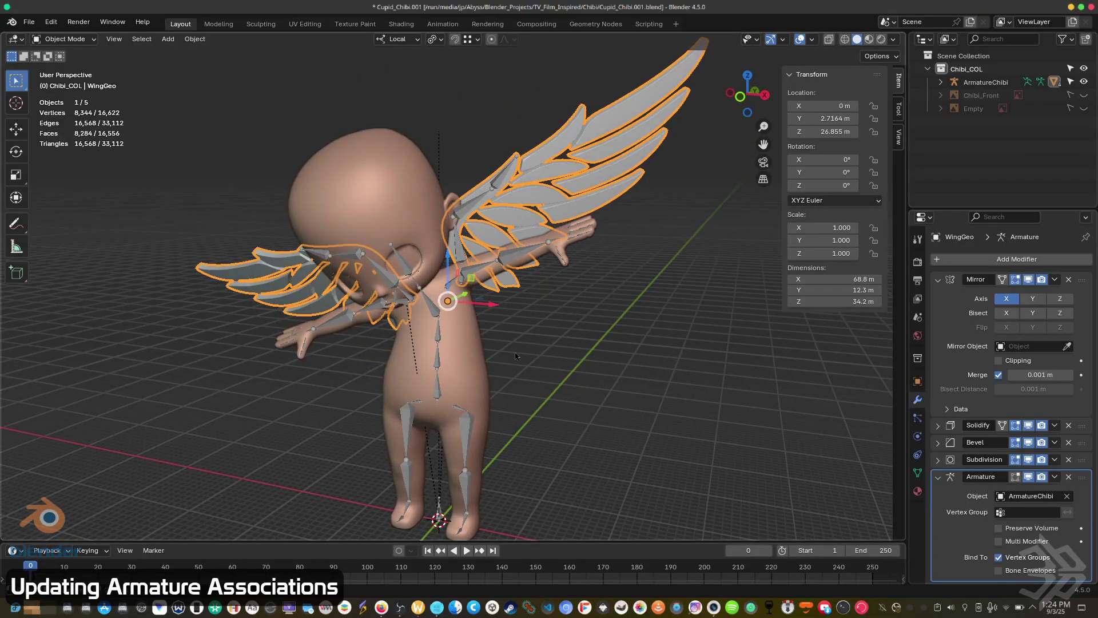
middle_click_drag(459, 350, 469, 343)
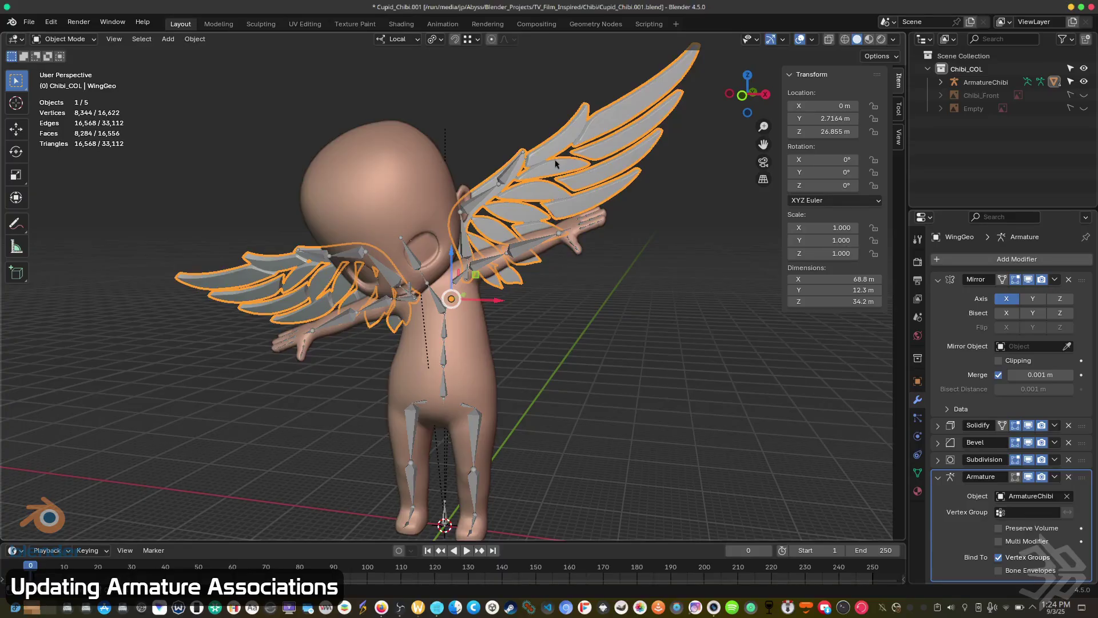
middle_click_drag(524, 290, 496, 322)
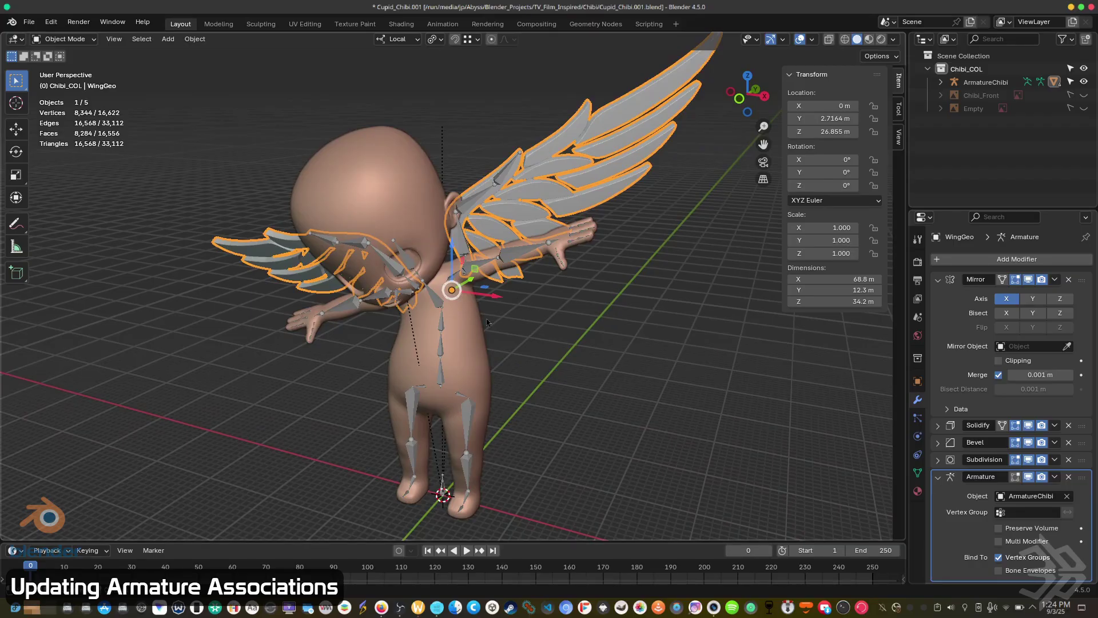
middle_click_drag(403, 318, 594, 309)
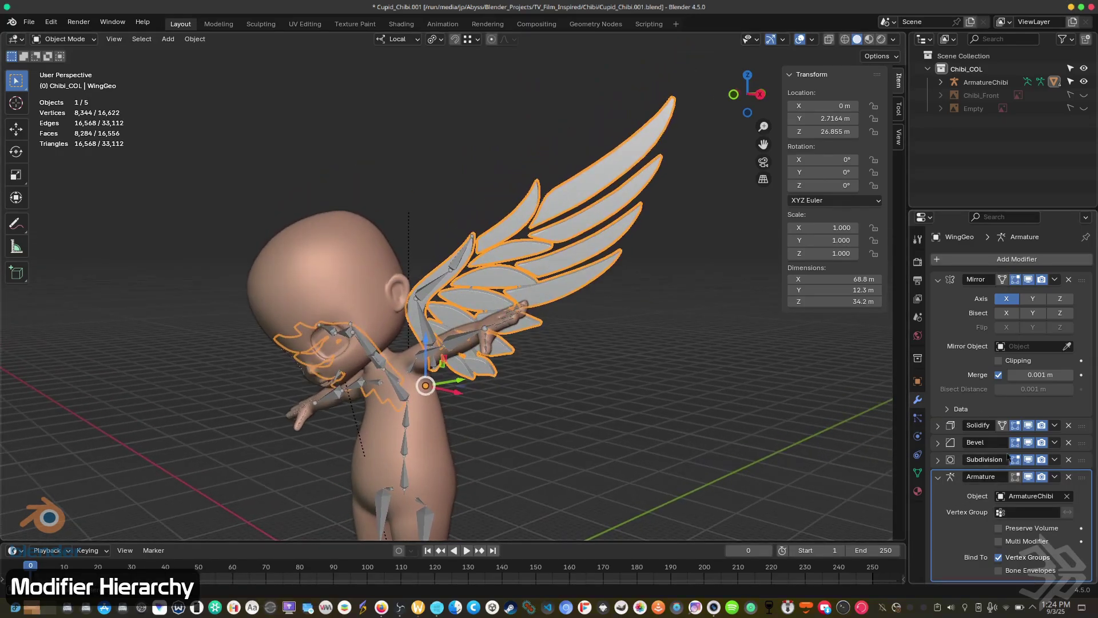
Move the Armature modifier directly below Mirror and enable its Preserve Volume option.
left_click_drag(1081, 474, 1062, 424)
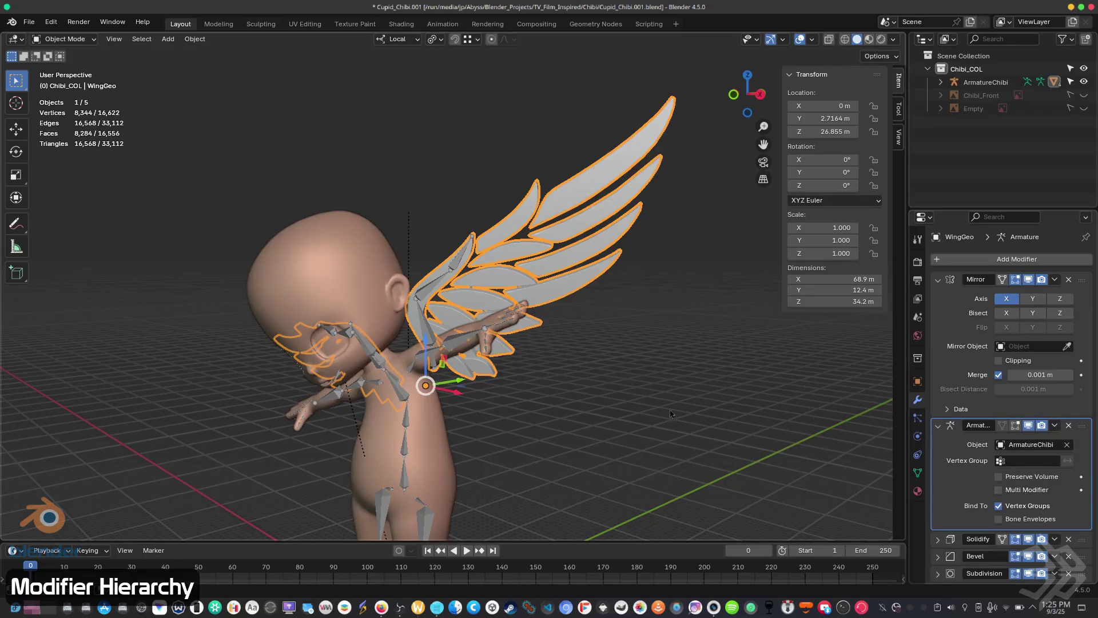
middle_click_drag(435, 372, 458, 360)
scroll(517, 359, "up", 4)
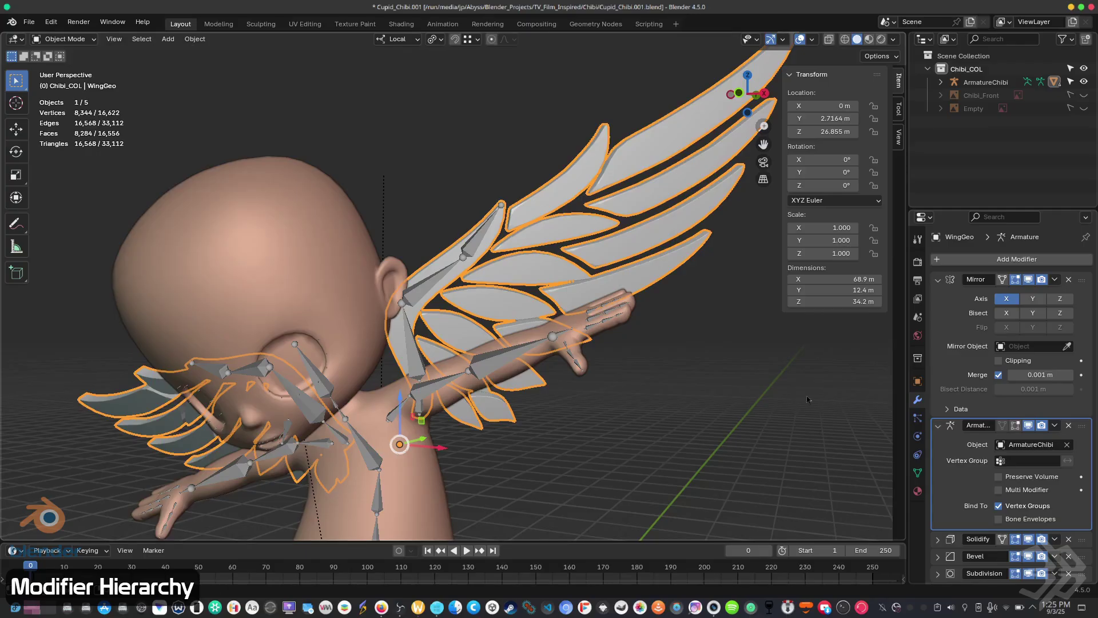
left_click(999, 477)
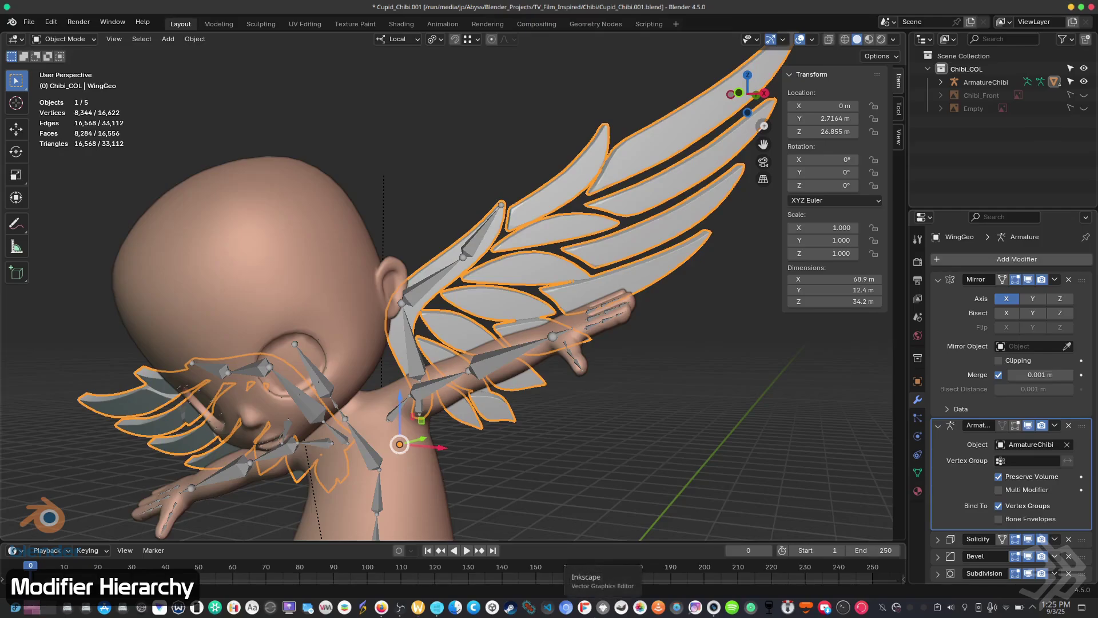